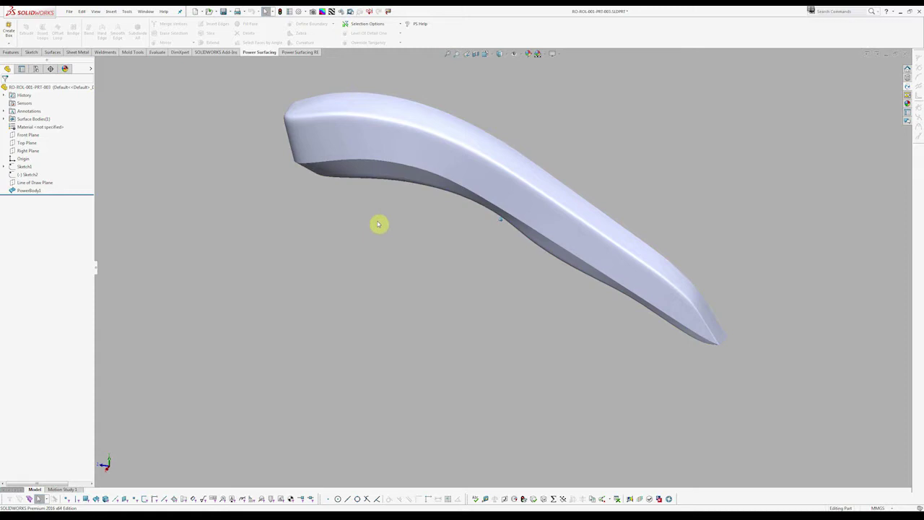
Orbit the power body to inspect its lower side edge from several angles
{"action": "mouse_move", "coordinate": [380, 224]}
{"action": "middle_mouse_down"}
{"action": "mouse_move", "coordinate": [464, 280]}
{"action": "mouse_move", "coordinate": [448, 311]}
{"action": "middle_mouse_up"}
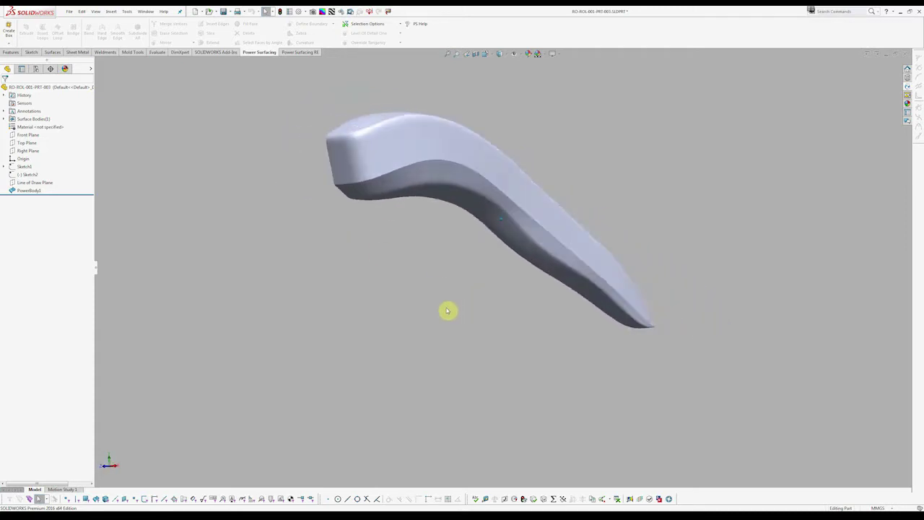
{"action": "key", "text": "Left"}
{"action": "key", "text": "Left"}
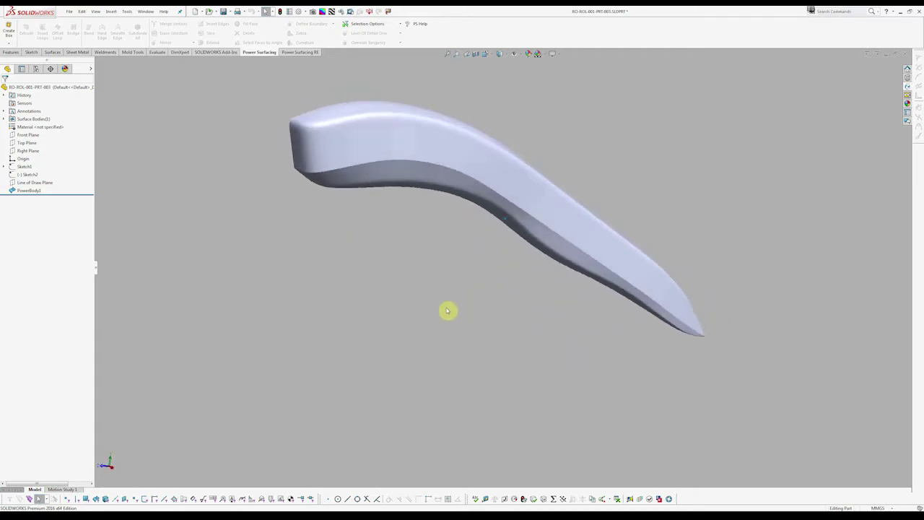
{"action": "mouse_move", "coordinate": [447, 311]}
{"action": "middle_mouse_down"}
{"action": "mouse_move", "coordinate": [454, 266]}
{"action": "mouse_move", "coordinate": [365, 234]}
{"action": "mouse_move", "coordinate": [314, 238]}
{"action": "mouse_move", "coordinate": [301, 207]}
{"action": "mouse_move", "coordinate": [344, 202]}
{"action": "middle_mouse_up"}
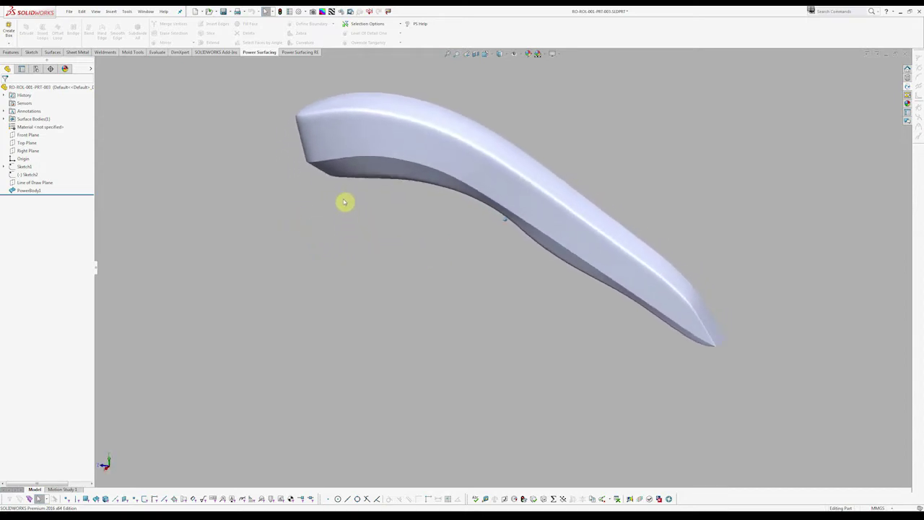
{"action": "left_click", "coordinate": [327, 162]}
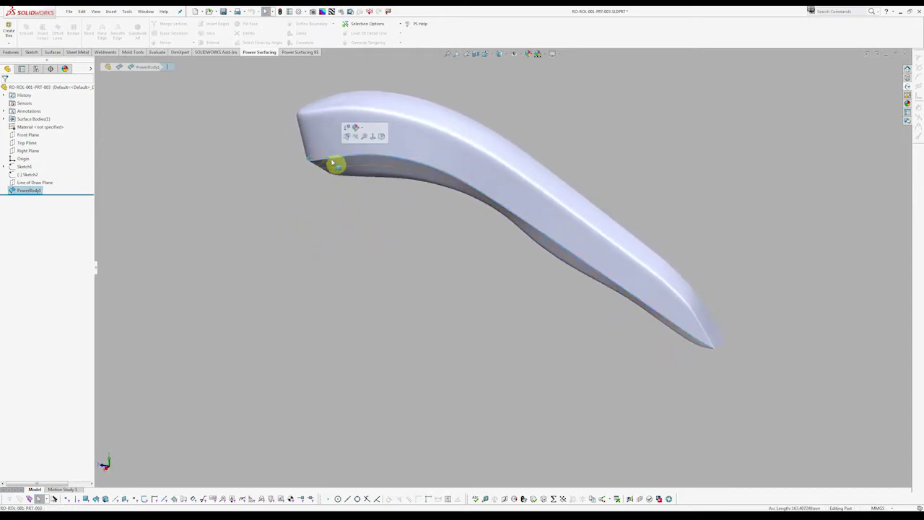
{"action": "mouse_move", "coordinate": [380, 326]}
{"action": "middle_mouse_down"}
{"action": "mouse_move", "coordinate": [380, 287]}
{"action": "mouse_move", "coordinate": [295, 221]}
{"action": "middle_mouse_up"}
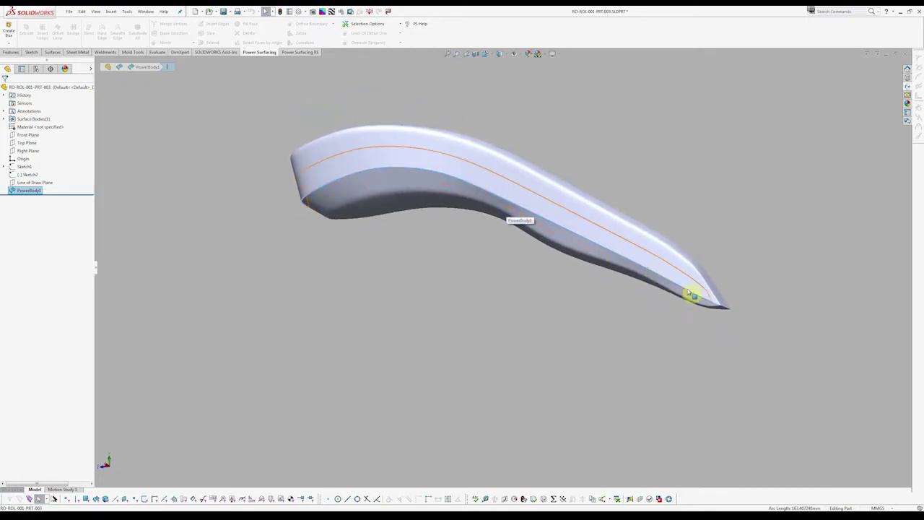
{"action": "key", "text": "Down"}
{"action": "key", "text": "Down"}
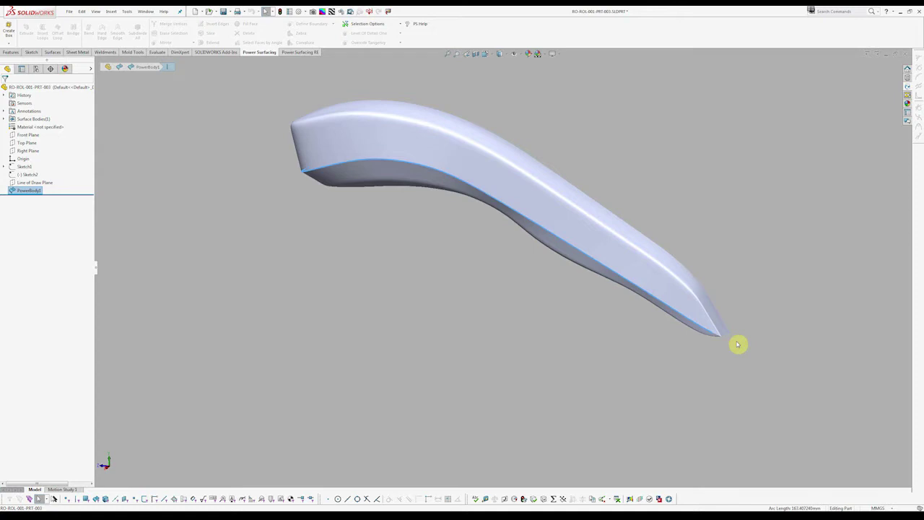
{"action": "left_click", "coordinate": [513, 327]}
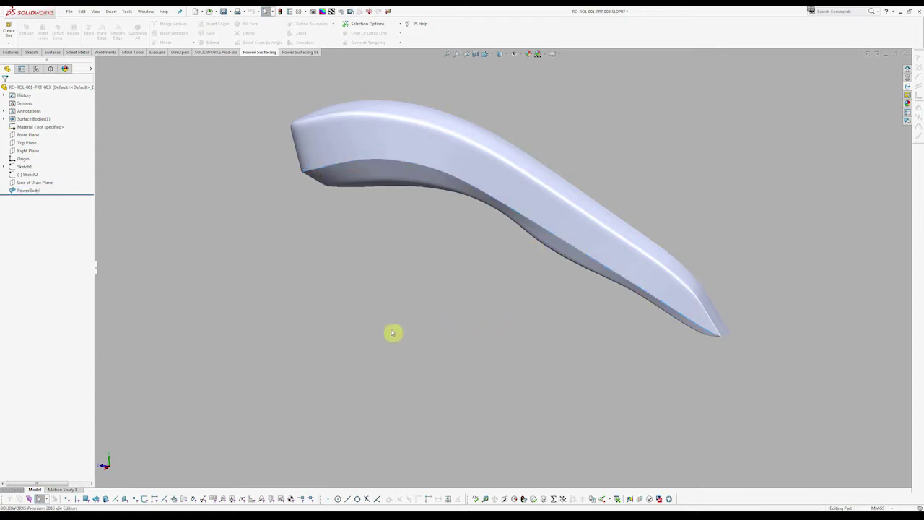
{"action": "middle_click_drag", "start_coordinate": [361, 311], "coordinate": [291, 177]}
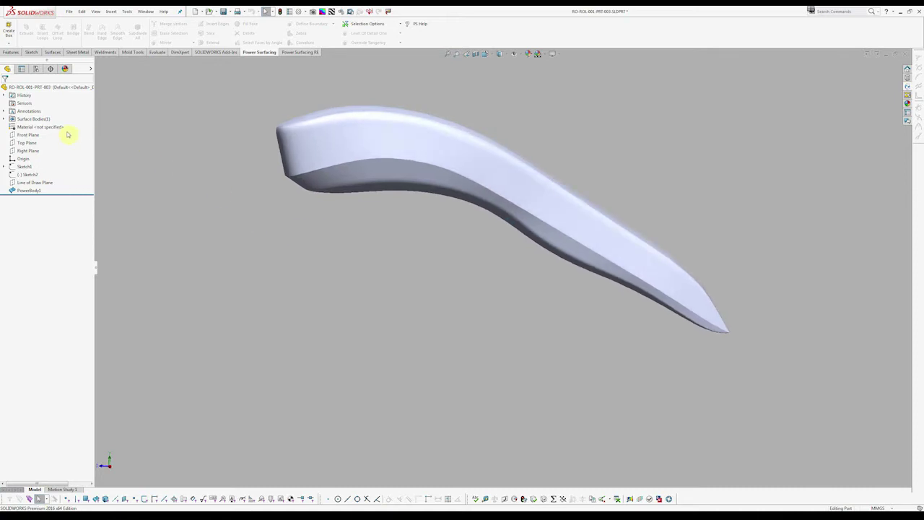
Start a sketch on the Right Plane, viewed normal-to, with Style Spline active
{"action": "left_click", "coordinate": [29, 151]}
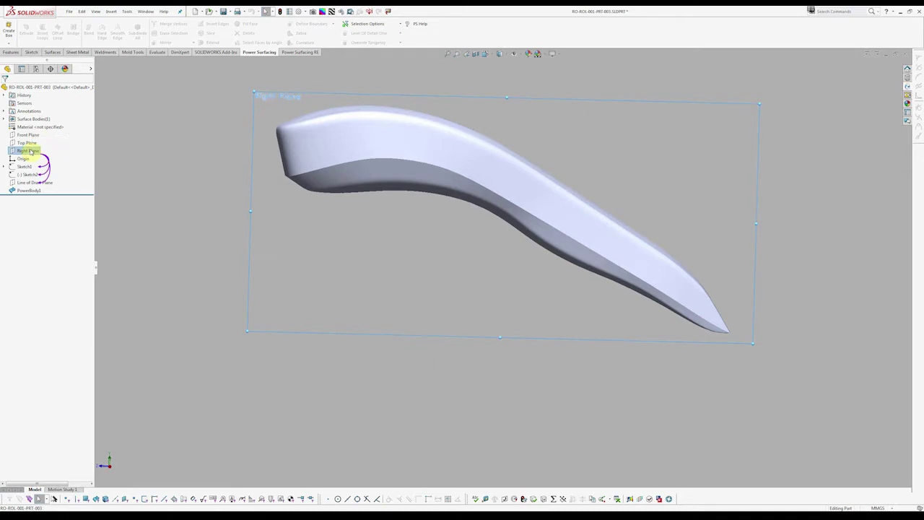
{"action": "key", "text": "ctrl+8"}
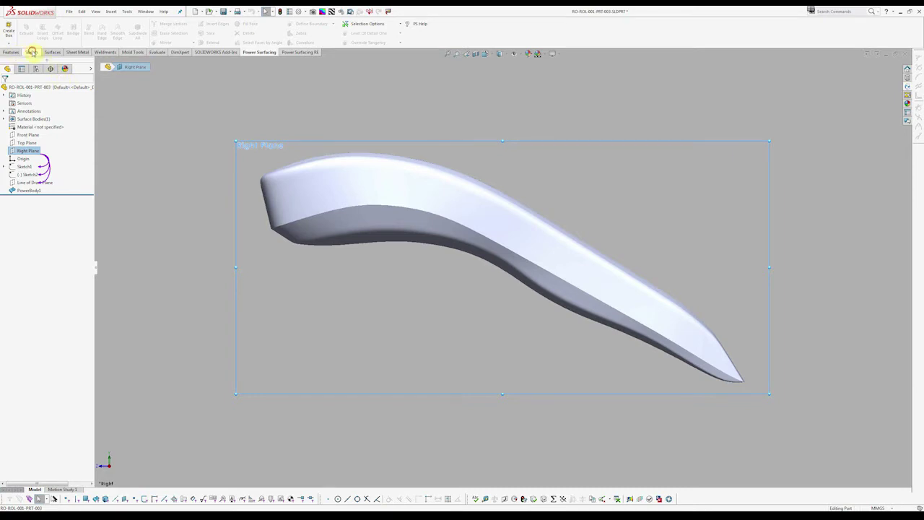
{"action": "left_click", "coordinate": [31, 52]}
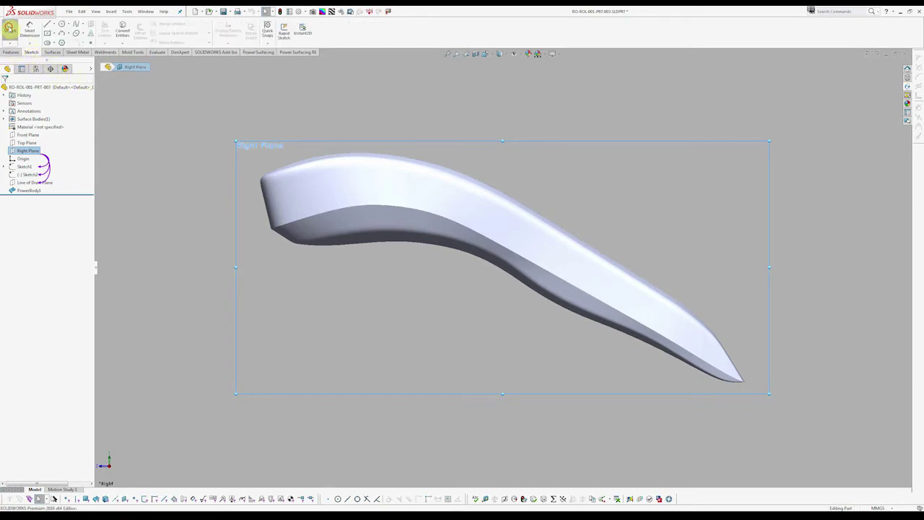
{"action": "left_click", "coordinate": [9, 27]}
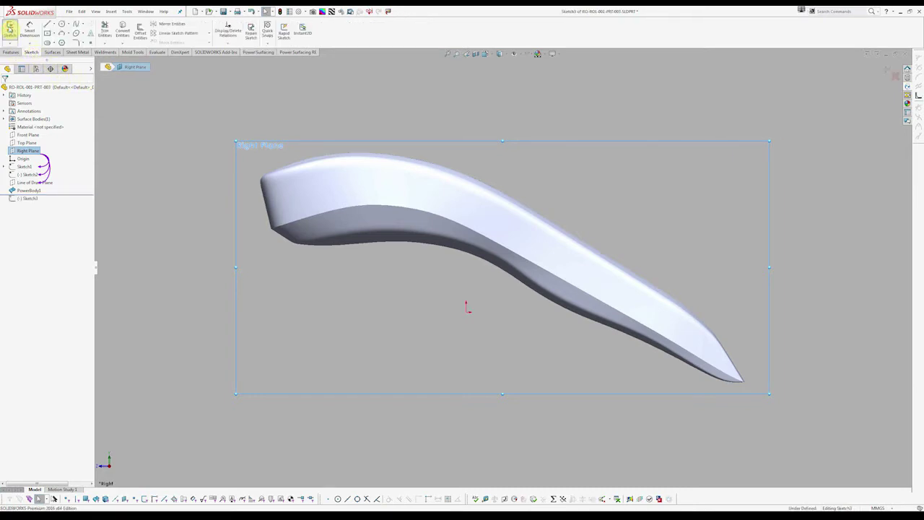
{"action": "left_click", "coordinate": [82, 26]}
{"action": "left_click", "coordinate": [85, 42]}
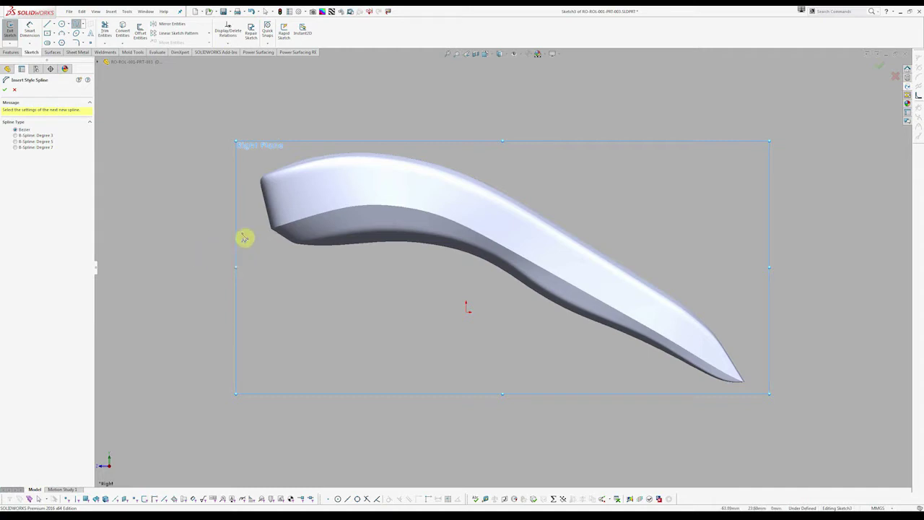
Draw a style spline along the lower edge, from behind the back end to past the tip
{"action": "left_click", "coordinate": [227, 245]}
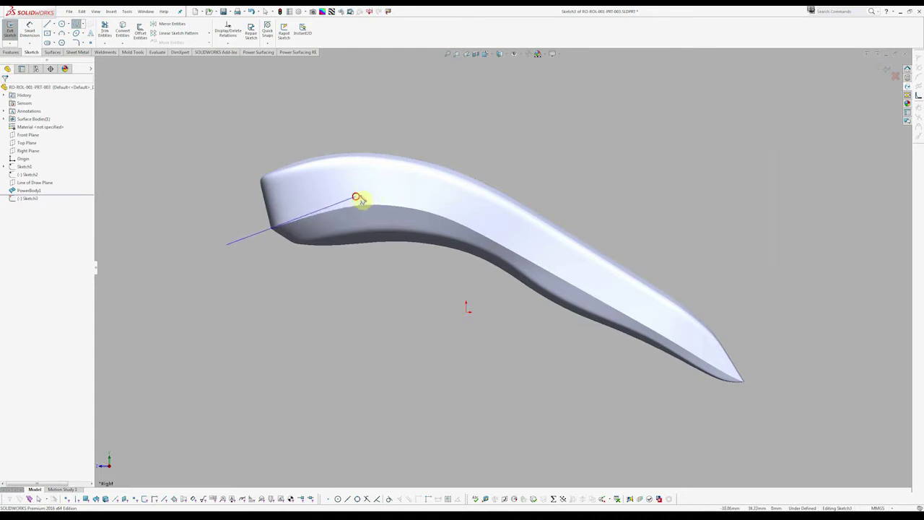
{"action": "left_click", "coordinate": [355, 197]}
{"action": "left_click", "coordinate": [414, 199]}
{"action": "left_click", "coordinate": [469, 223]}
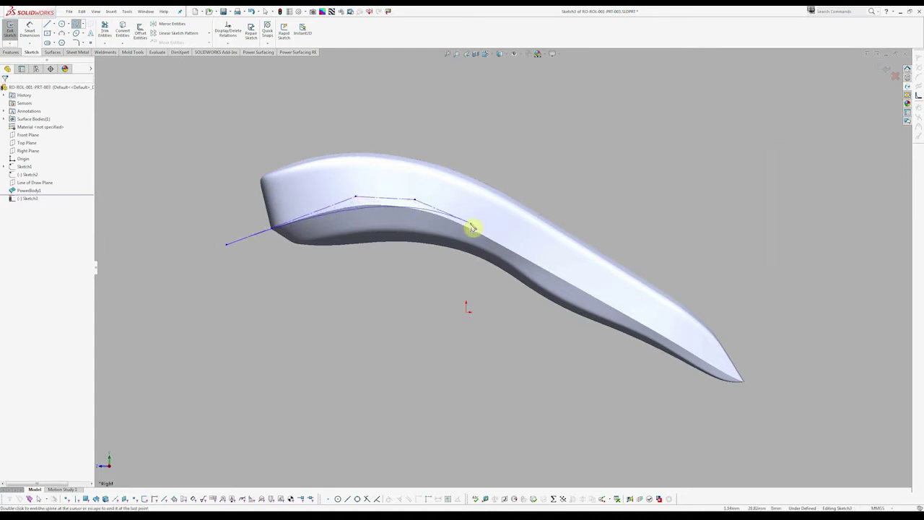
{"action": "left_click", "coordinate": [590, 291]}
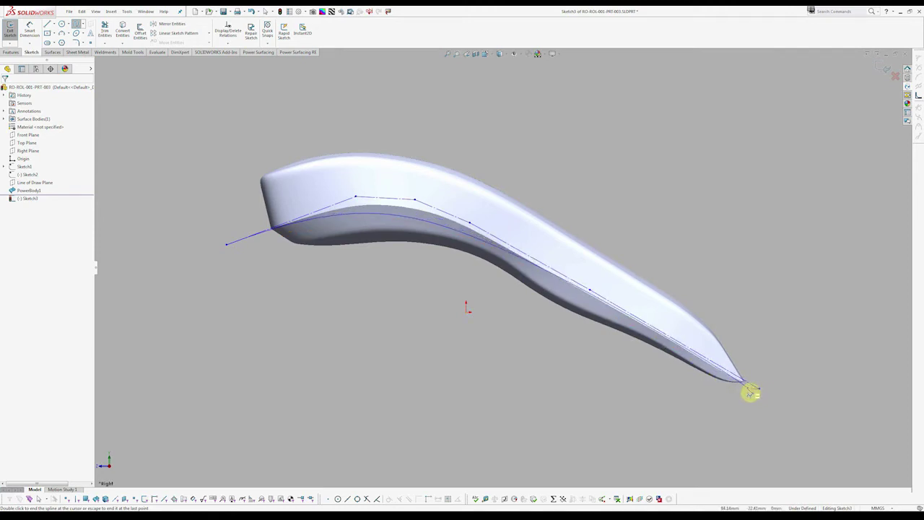
{"action": "double_click", "coordinate": [755, 390]}
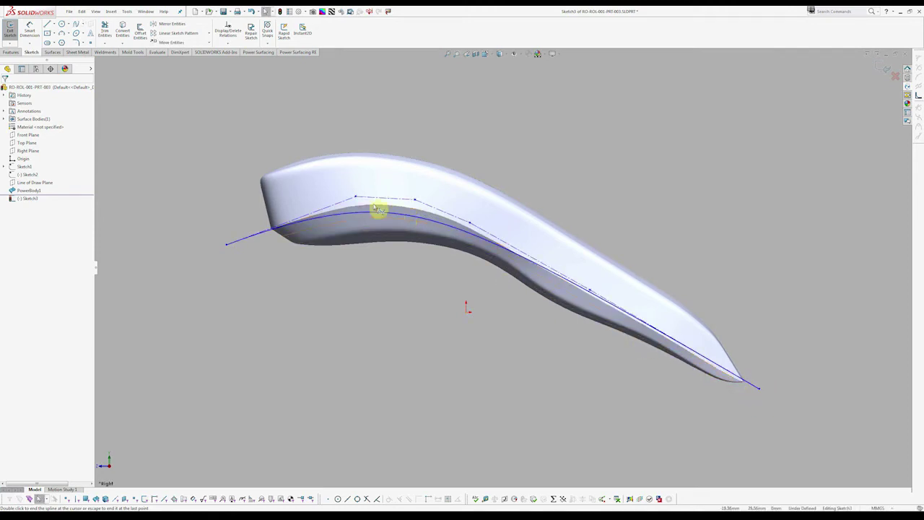
Refine the spline's second and third control vertices, then exit the sketch
{"action": "left_click_drag", "start_coordinate": [356, 197], "coordinate": [420, 192]}
{"action": "left_click", "coordinate": [466, 226]}
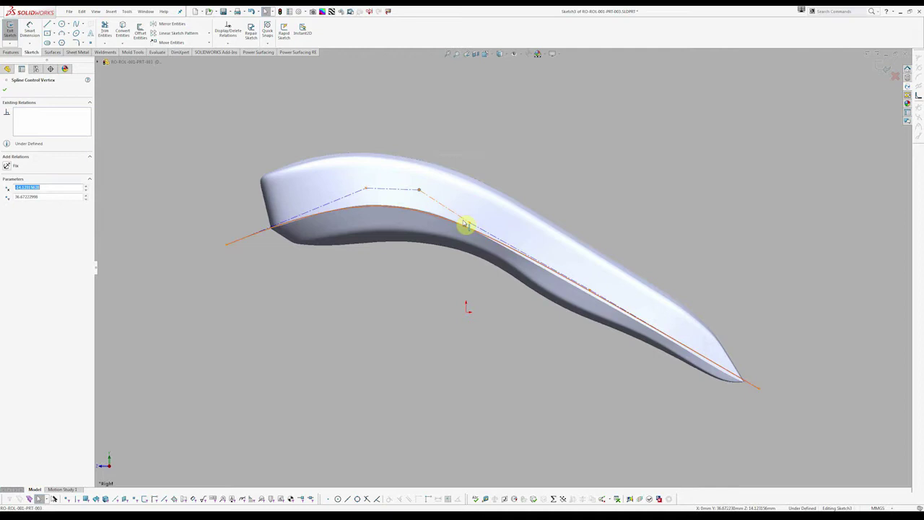
{"action": "left_click_drag", "start_coordinate": [471, 225], "coordinate": [450, 211]}
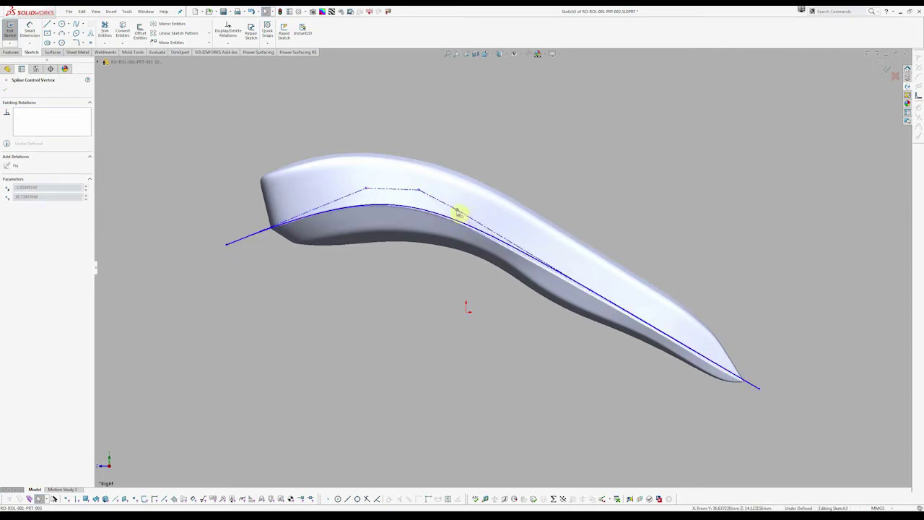
{"action": "left_click_drag", "start_coordinate": [420, 191], "coordinate": [412, 192]}
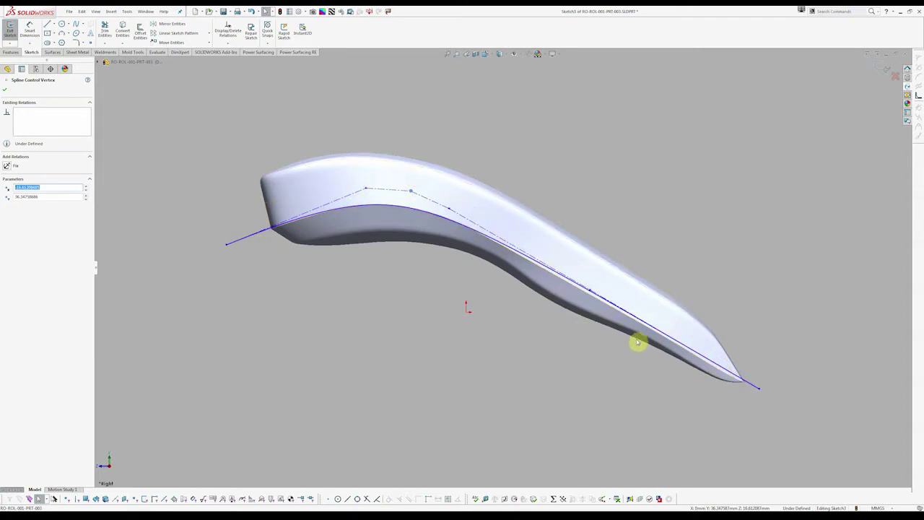
{"action": "left_click", "coordinate": [760, 389]}
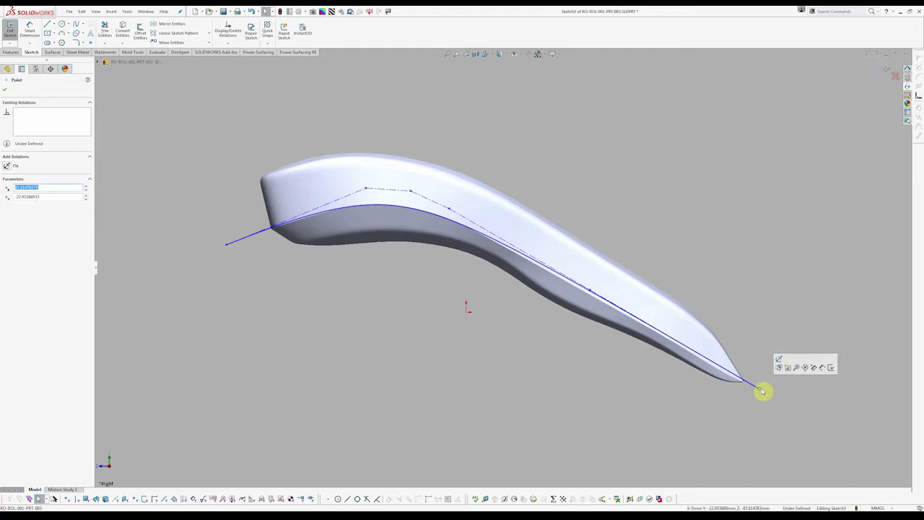
{"action": "left_click", "coordinate": [760, 403]}
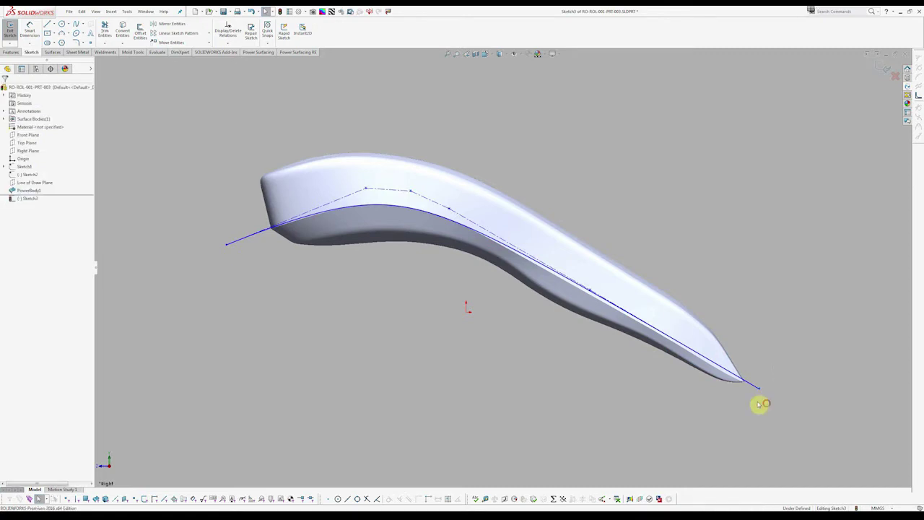
{"action": "left_click", "coordinate": [883, 68]}
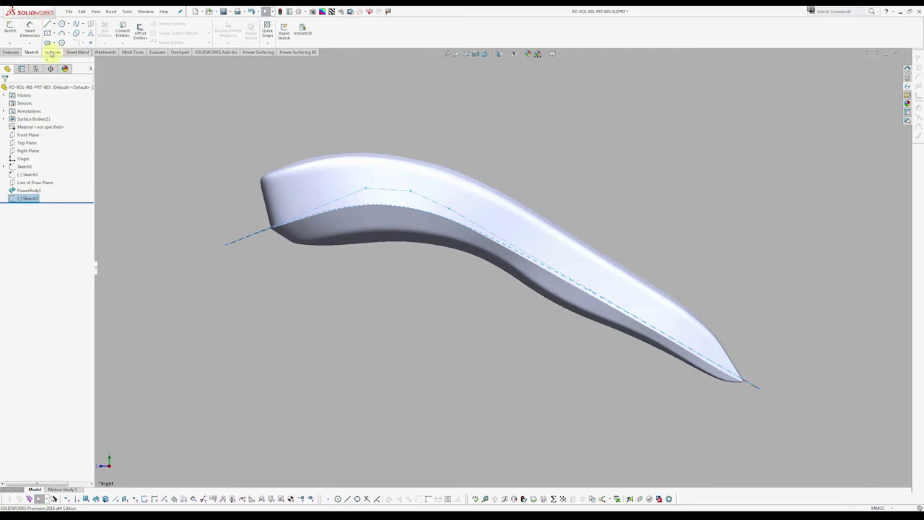
Extrude the spline sketch into a mid-plane surface 50 mm deep
{"action": "key", "text": "Down"}
{"action": "key", "text": "Down"}
{"action": "key", "text": "Down"}
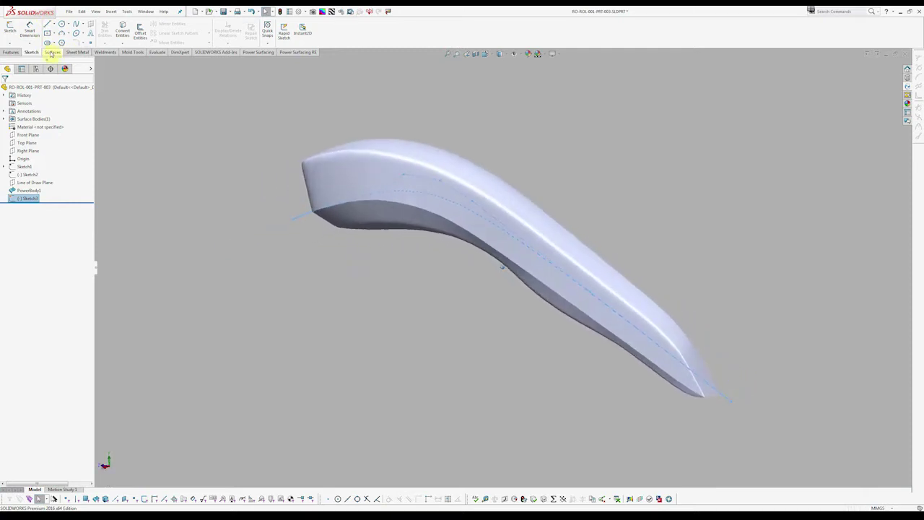
{"action": "left_click", "coordinate": [51, 53]}
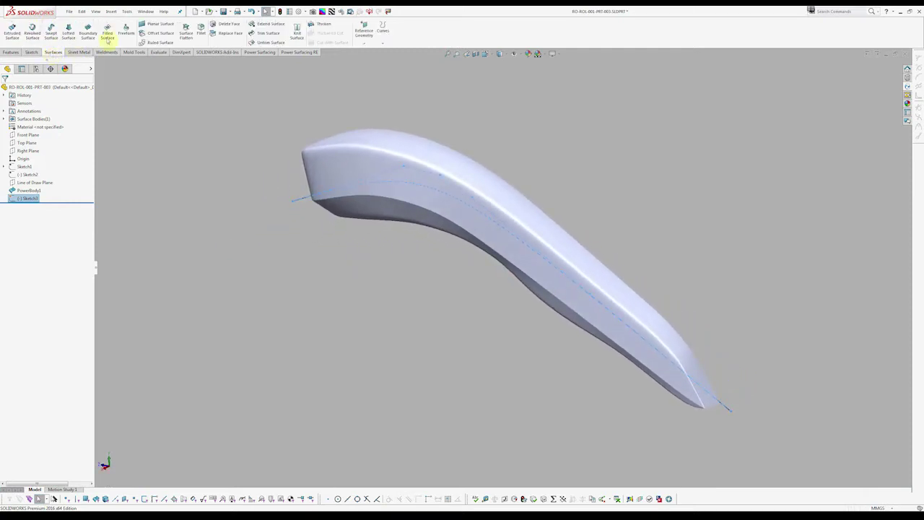
{"action": "left_click", "coordinate": [11, 35]}
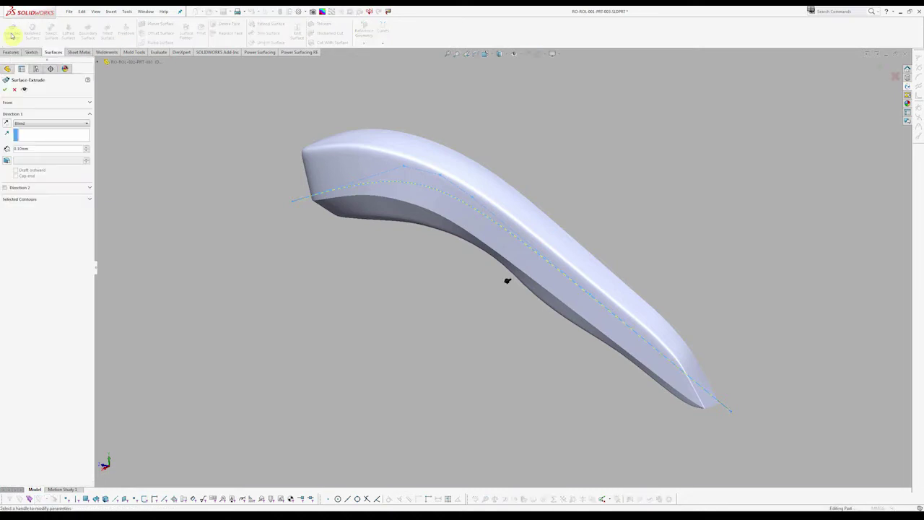
{"action": "left_click", "coordinate": [42, 124]}
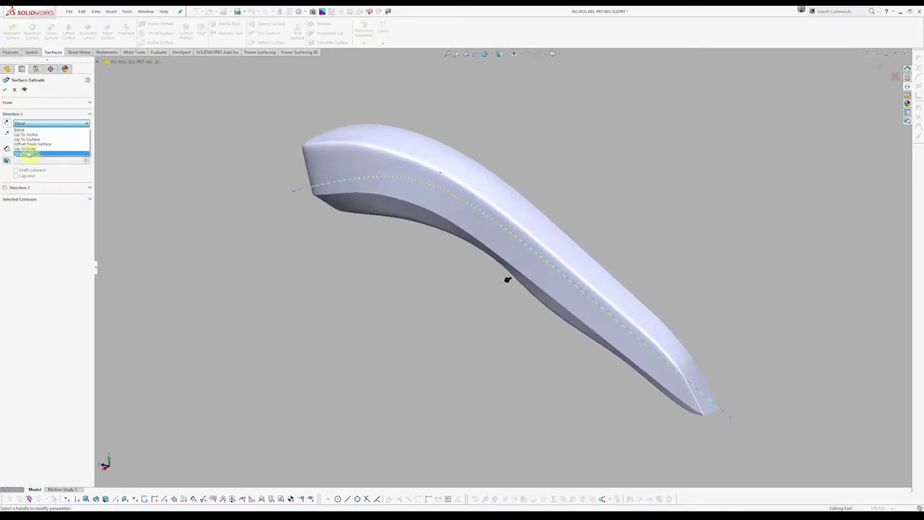
{"action": "left_click", "coordinate": [27, 154]}
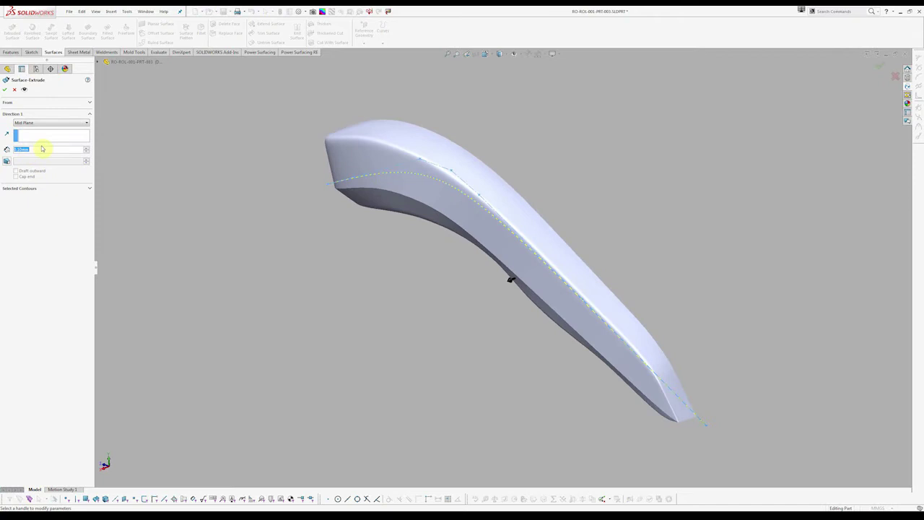
{"action": "type", "text": "50"}
{"action": "key", "text": "Return"}
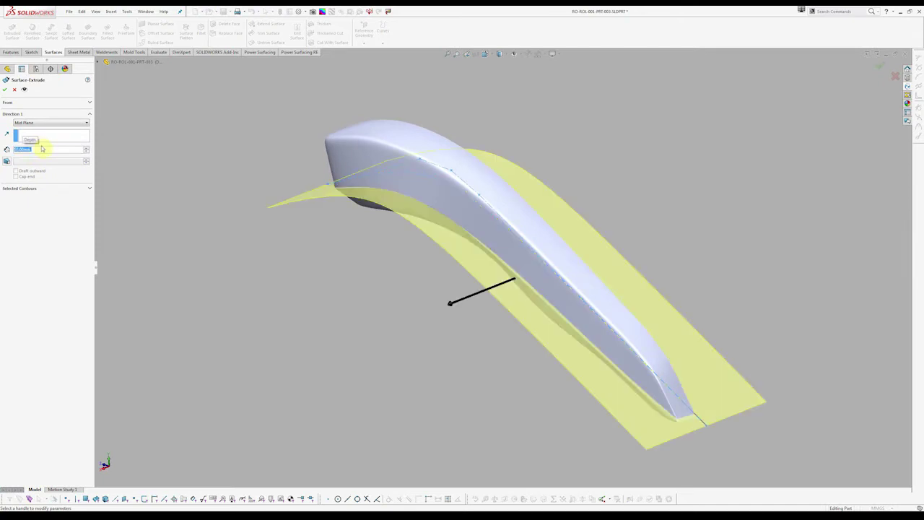
{"action": "middle_click_drag", "start_coordinate": [434, 289], "coordinate": [351, 264]}
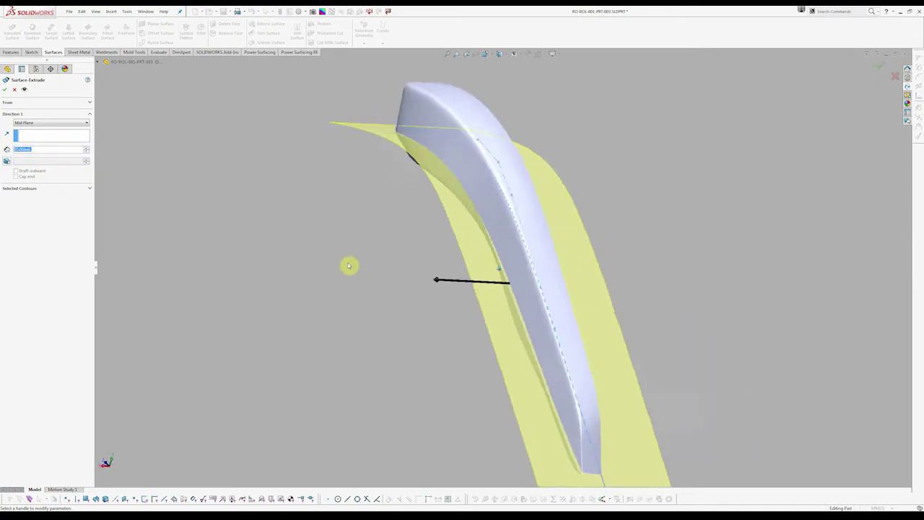
{"action": "left_click", "coordinate": [6, 90]}
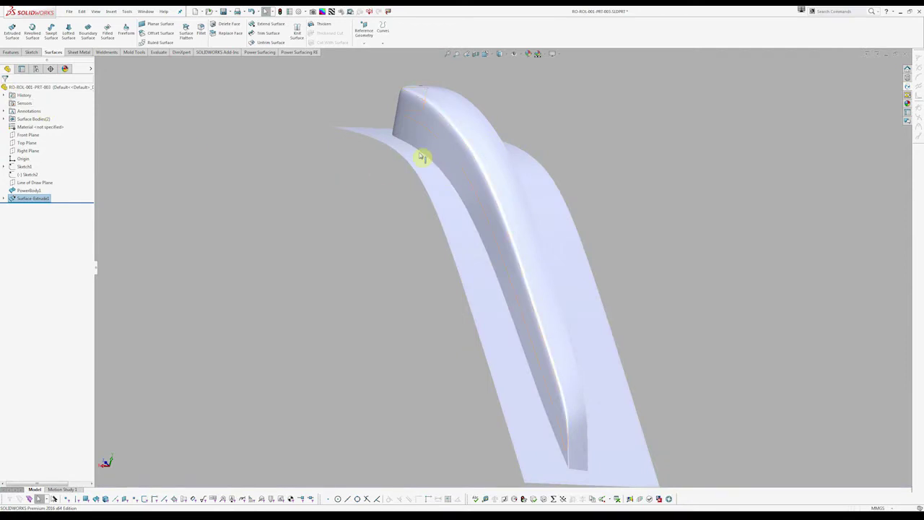
Orbit to inspect the new surface and highlight Surface-Extrude1 in the feature tree
{"action": "mouse_move", "coordinate": [423, 154]}
{"action": "middle_mouse_down"}
{"action": "mouse_move", "coordinate": [470, 246]}
{"action": "mouse_move", "coordinate": [506, 273]}
{"action": "middle_mouse_up"}
{"action": "left_click", "coordinate": [505, 269]}
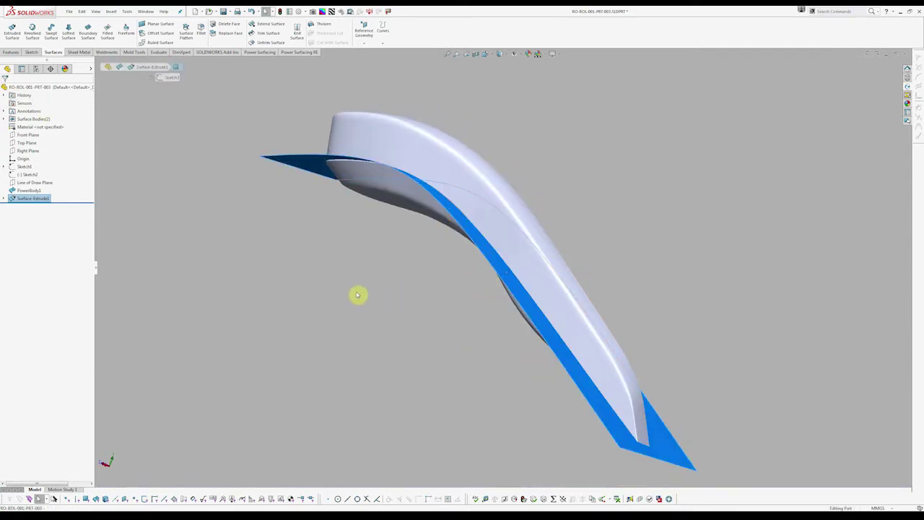
{"action": "key", "text": "Left"}
{"action": "key", "text": "Left"}
{"action": "key", "text": "Left"}
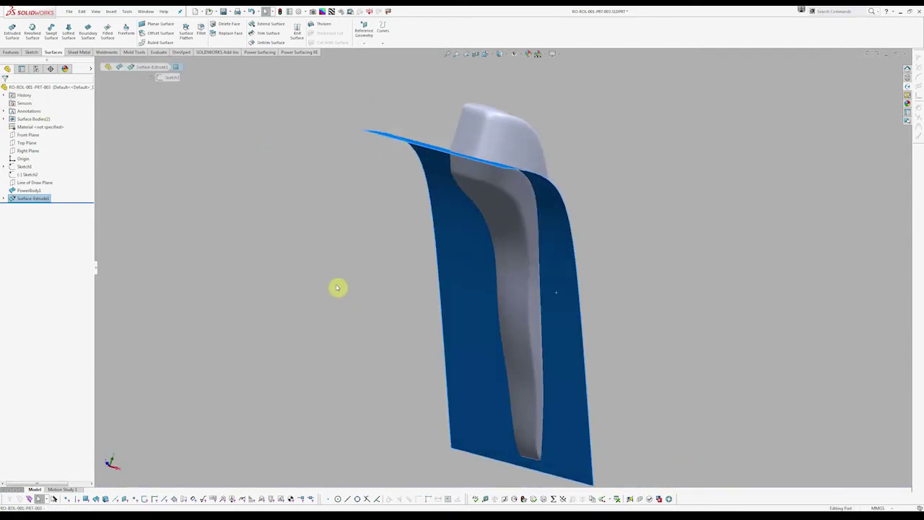
{"action": "key", "text": "Left"}
{"action": "key", "text": "Left"}
{"action": "key", "text": "Left"}
{"action": "left_click", "coordinate": [299, 286]}
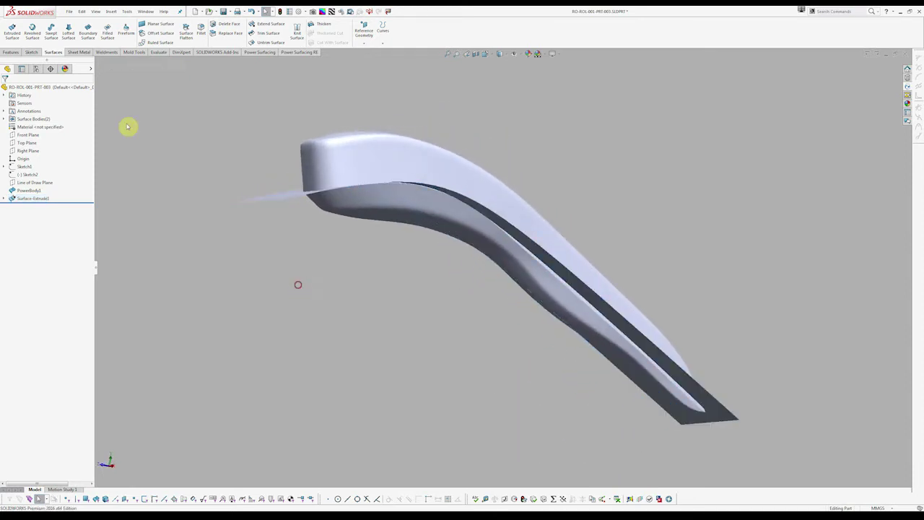
{"action": "right_click", "coordinate": [29, 190]}
{"action": "left_click", "coordinate": [132, 177]}
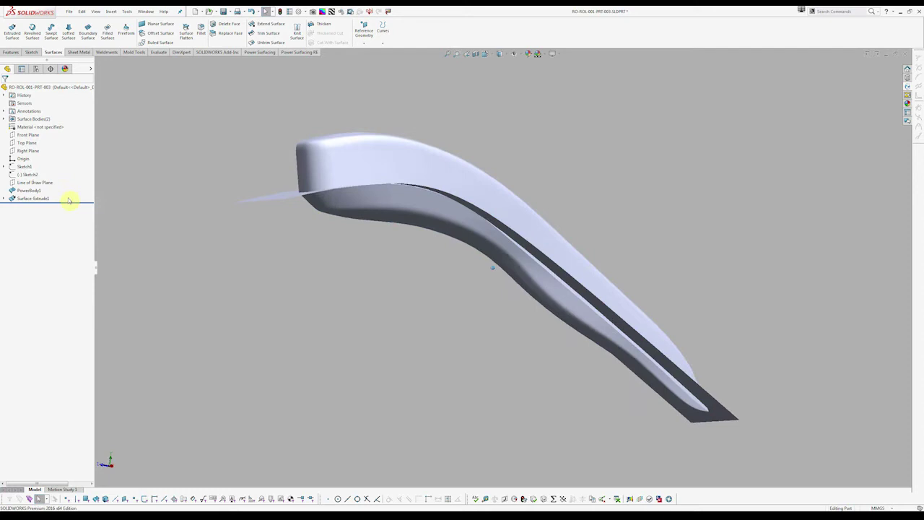
{"action": "left_click", "coordinate": [30, 198]}
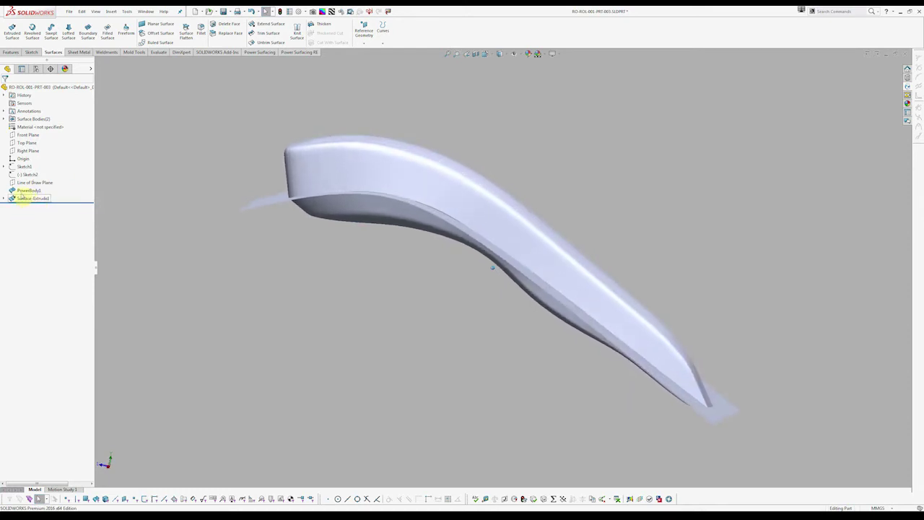
Drag Surface-Extrude1 above PowerBody1 in the feature tree, then reselect PowerBody1
{"action": "left_click", "coordinate": [27, 190]}
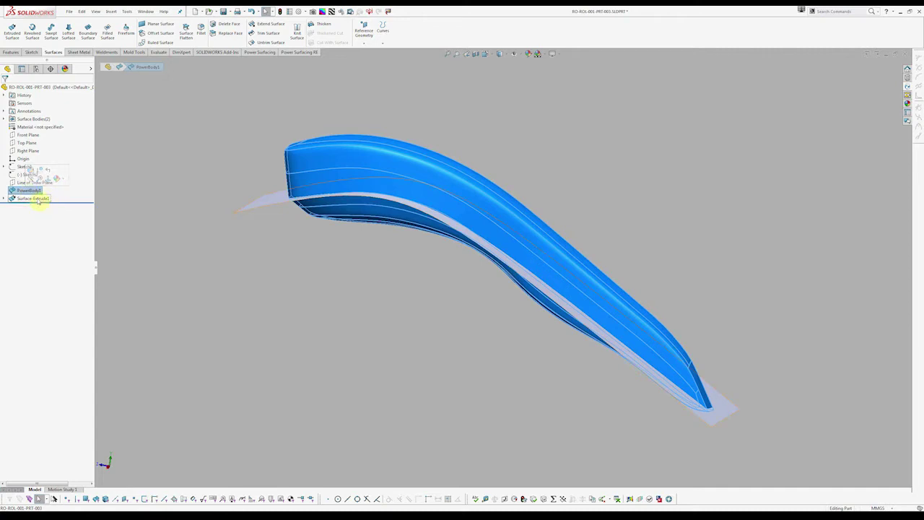
{"action": "left_click", "coordinate": [134, 210]}
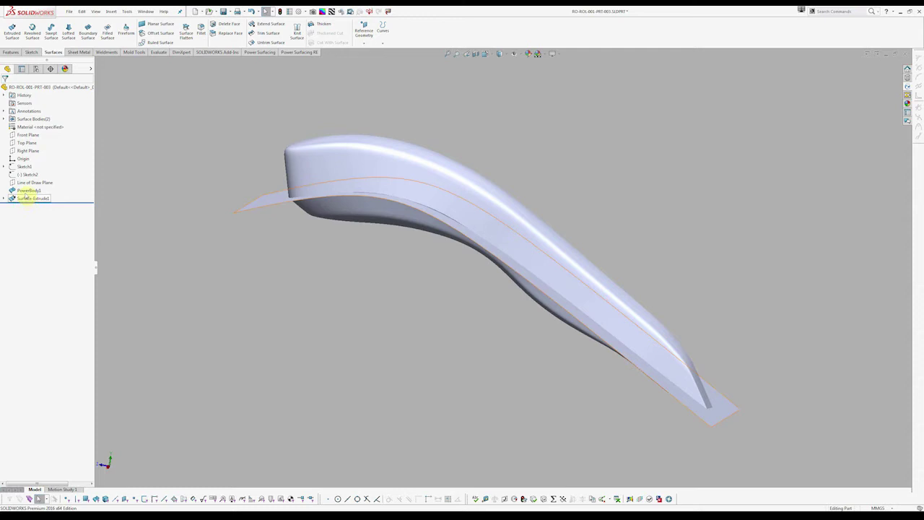
{"action": "left_click_drag", "start_coordinate": [30, 198], "coordinate": [33, 183]}
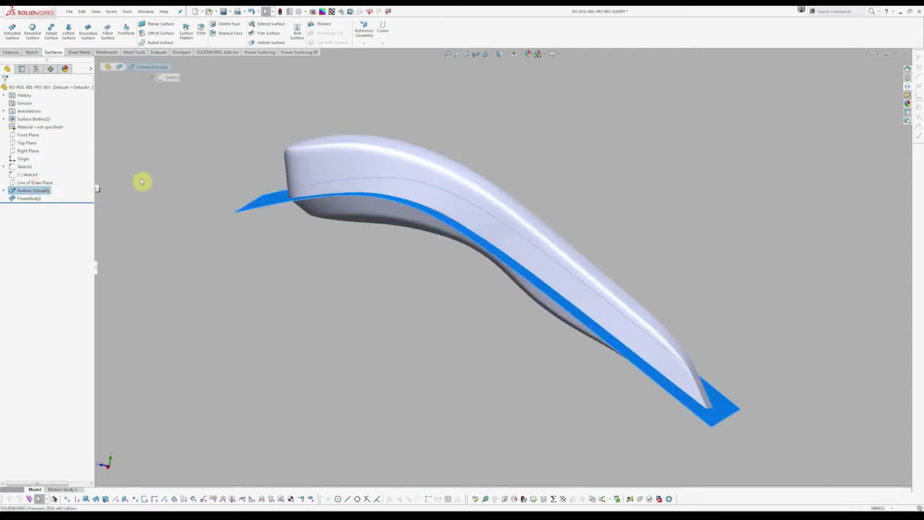
{"action": "left_click", "coordinate": [141, 181]}
{"action": "left_click", "coordinate": [32, 198]}
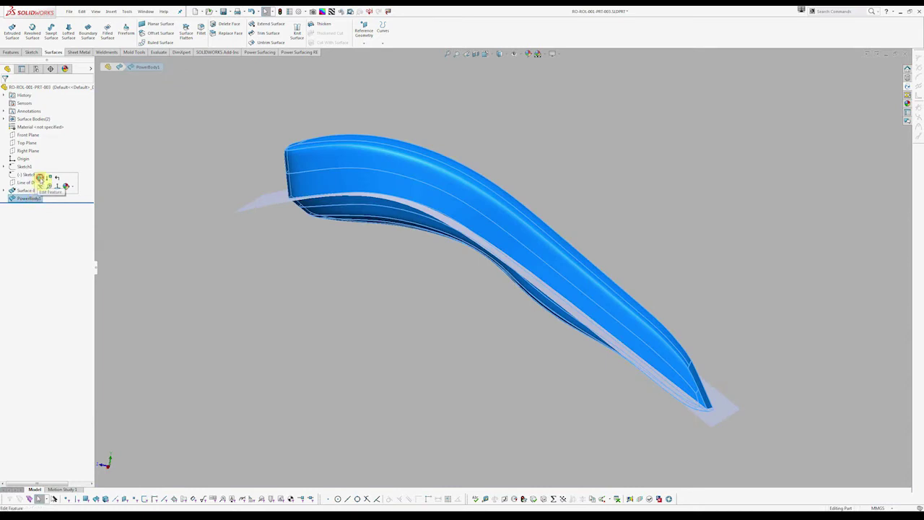
Edit PowerBody1's cage, orbit the body horizontal, and drag a left-end cage handle
{"action": "left_click", "coordinate": [41, 178]}
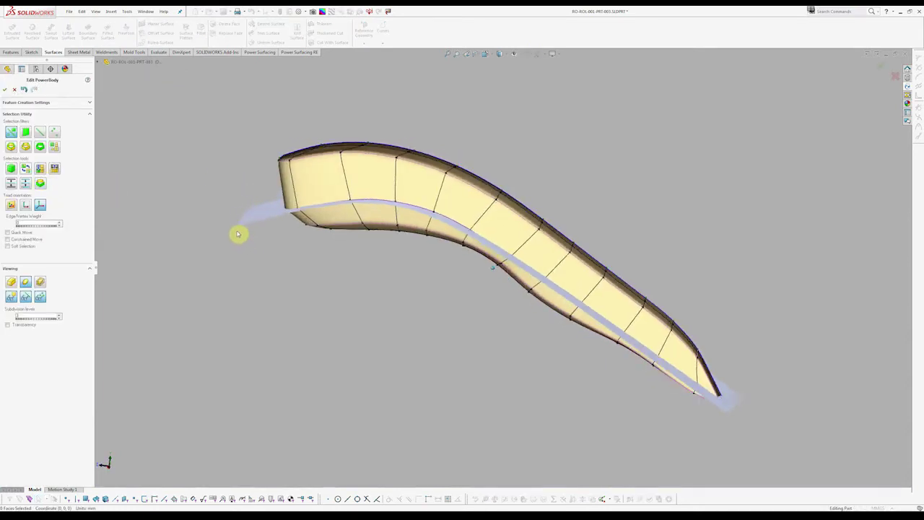
{"action": "key", "text": "Up"}
{"action": "key", "text": "Up"}
{"action": "key", "text": "Up"}
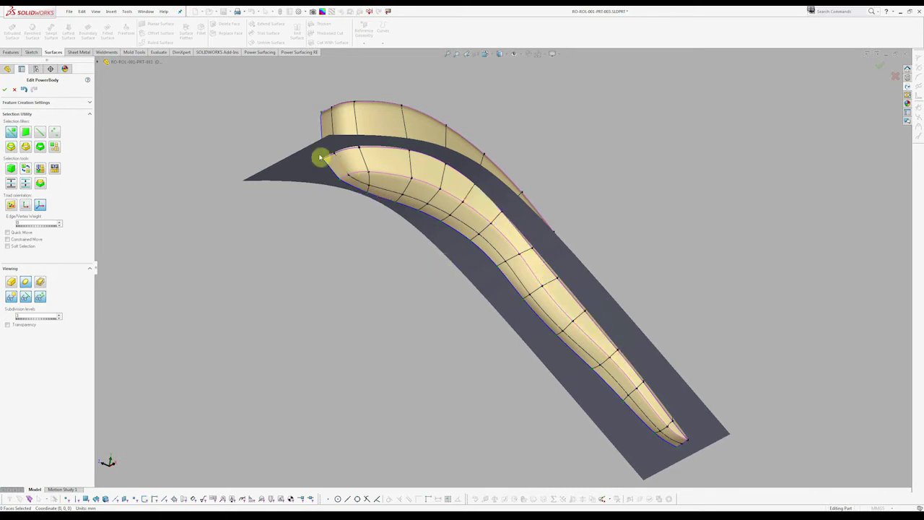
{"action": "mouse_move", "coordinate": [319, 157]}
{"action": "middle_mouse_down"}
{"action": "mouse_move", "coordinate": [233, 164]}
{"action": "mouse_move", "coordinate": [219, 188]}
{"action": "mouse_move", "coordinate": [208, 179]}
{"action": "mouse_move", "coordinate": [243, 207]}
{"action": "middle_mouse_up"}
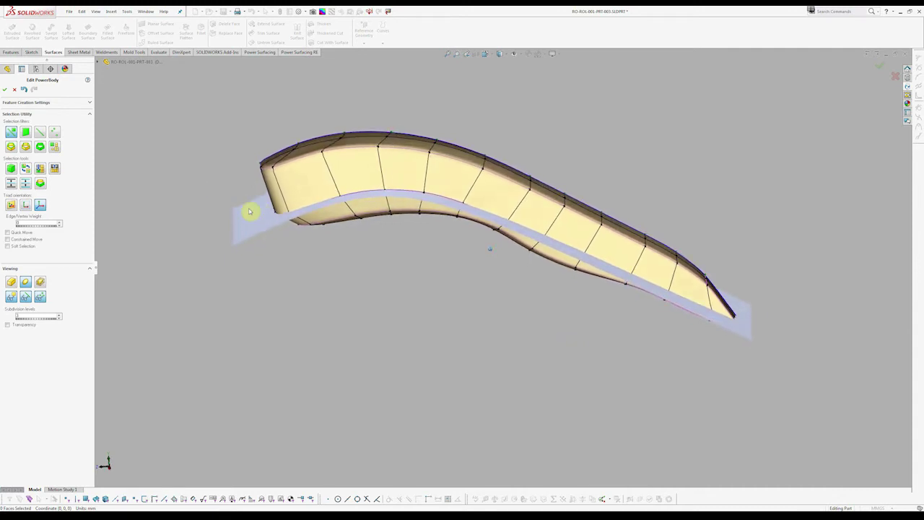
{"action": "mouse_move", "coordinate": [267, 221]}
{"action": "left_mouse_down"}
{"action": "mouse_move", "coordinate": [243, 207]}
{"action": "mouse_move", "coordinate": [252, 214]}
{"action": "left_mouse_up"}
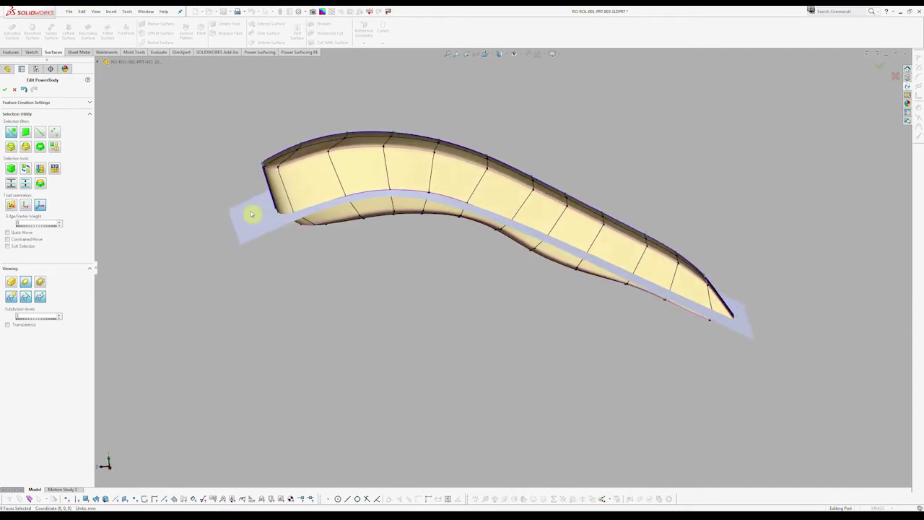
Import the extruded surface face into PowerBody1 using Power Surfacing's Import Reference
{"action": "left_click", "coordinate": [269, 53]}
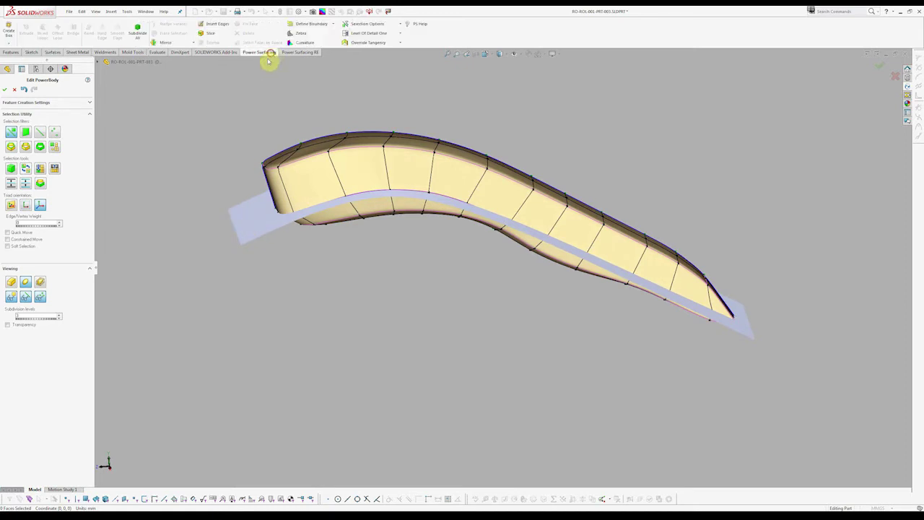
{"action": "left_click", "coordinate": [400, 43]}
{"action": "left_click", "coordinate": [379, 52]}
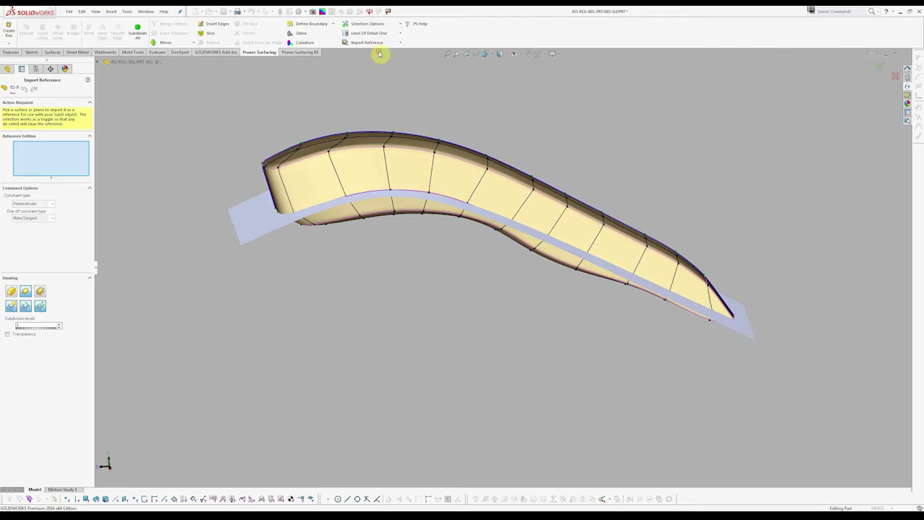
{"action": "left_click", "coordinate": [264, 233]}
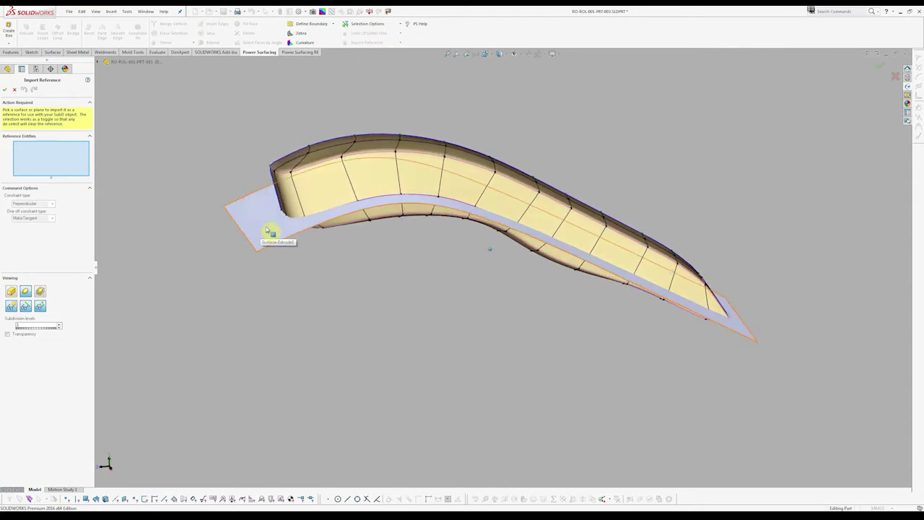
{"action": "left_click", "coordinate": [267, 231]}
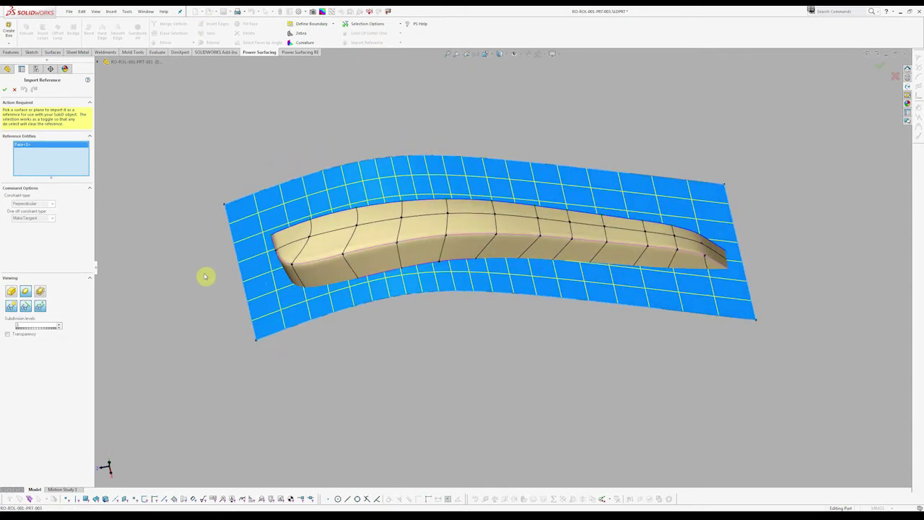
{"action": "left_click", "coordinate": [5, 90]}
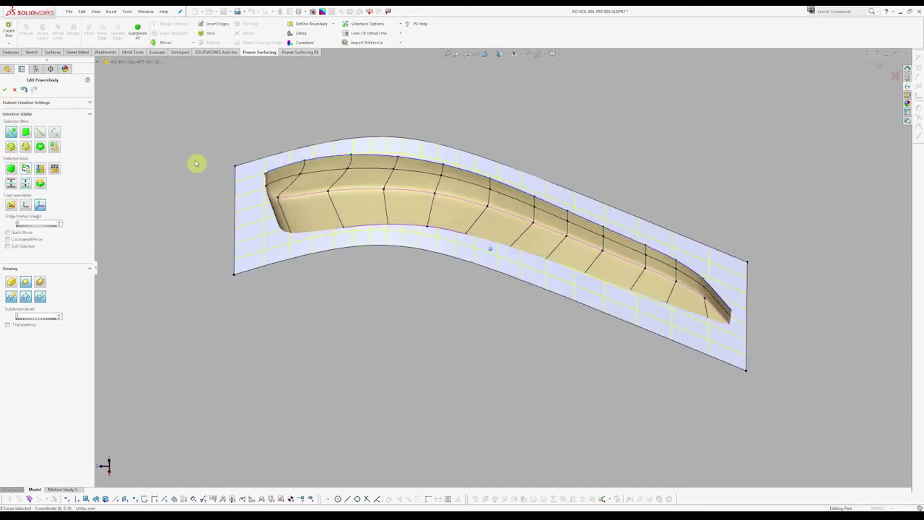
{"action": "mouse_move", "coordinate": [196, 161]}
{"action": "middle_mouse_down"}
{"action": "mouse_move", "coordinate": [275, 233]}
{"action": "mouse_move", "coordinate": [264, 182]}
{"action": "mouse_move", "coordinate": [246, 212]}
{"action": "middle_mouse_up"}
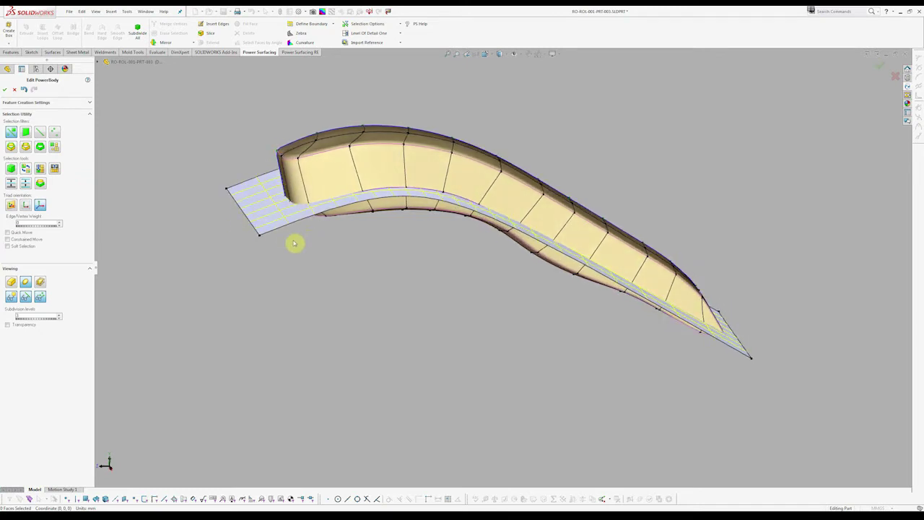
Hide the Surface-Extrude1 body from the Surface Bodies folder, then tilt the view upward
{"action": "left_click", "coordinate": [105, 62]}
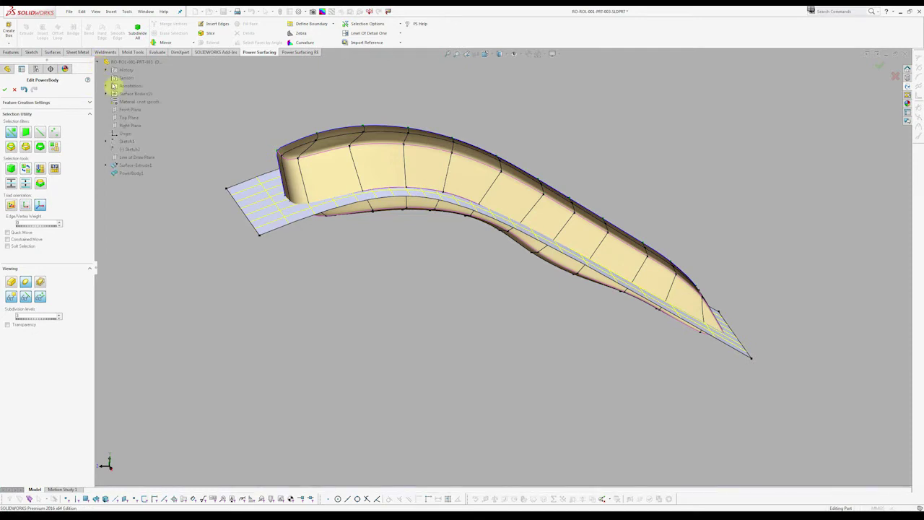
{"action": "left_click", "coordinate": [132, 166]}
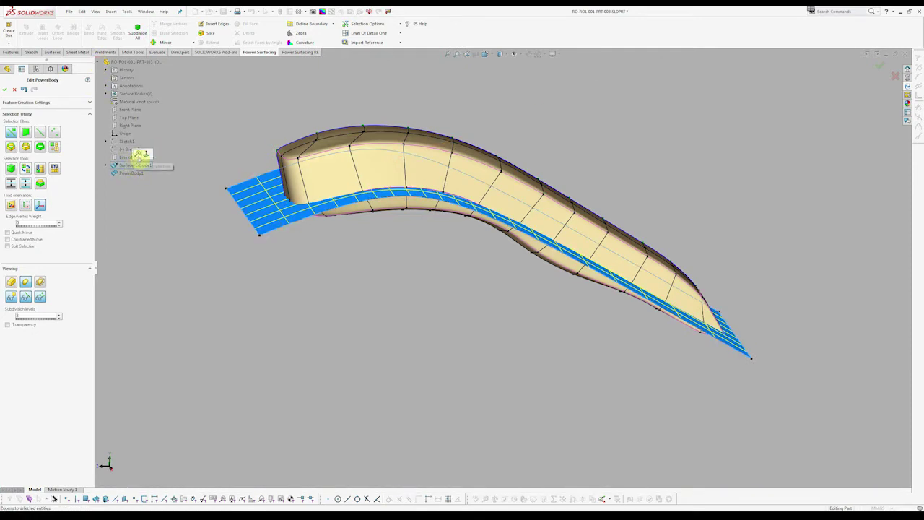
{"action": "left_click", "coordinate": [106, 94]}
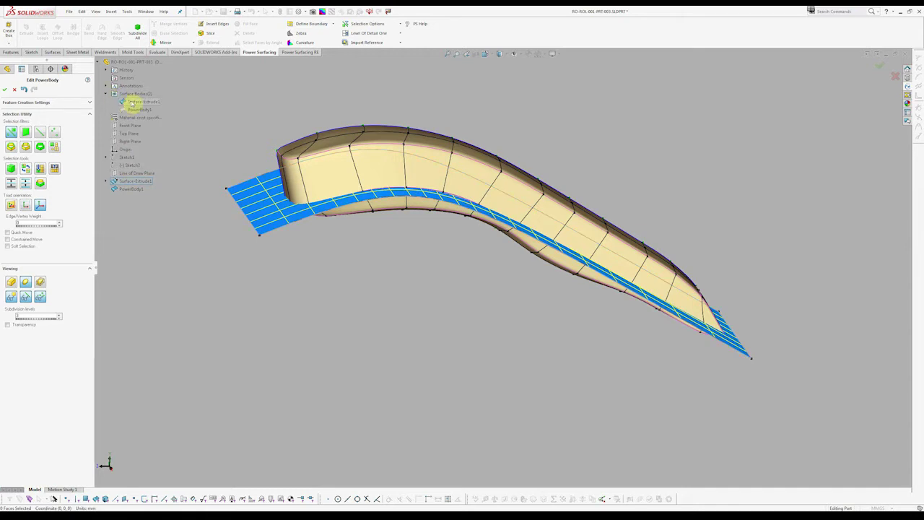
{"action": "left_click", "coordinate": [131, 102]}
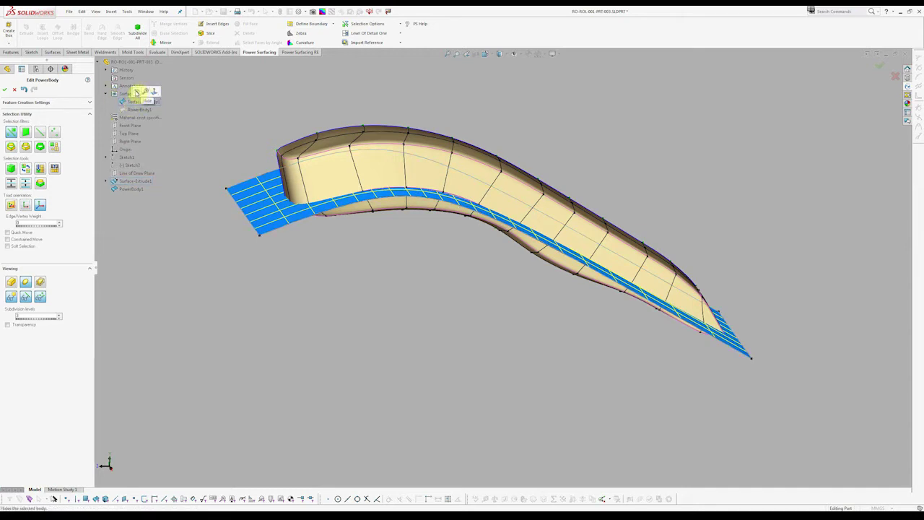
{"action": "left_click", "coordinate": [137, 93]}
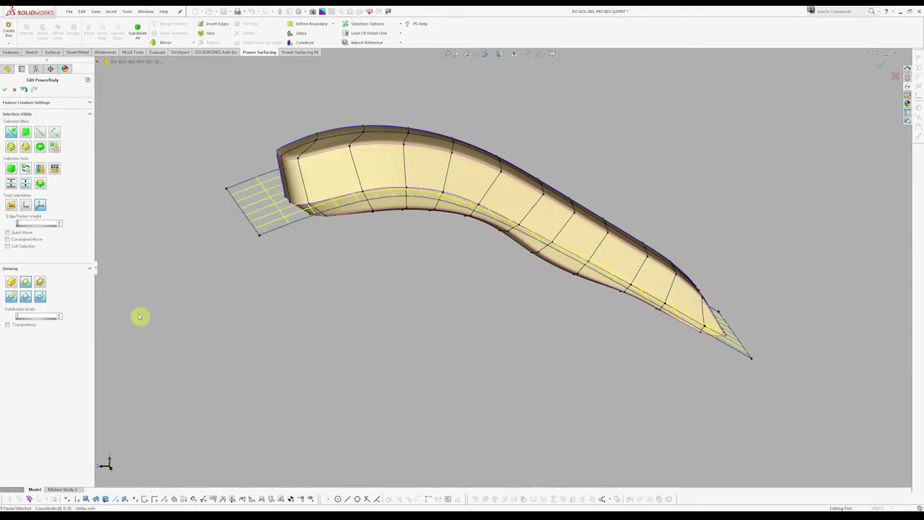
{"action": "key", "text": "Up"}
{"action": "key", "text": "Up"}
{"action": "key", "text": "Up"}
{"action": "key", "text": "Up"}
{"action": "key", "text": "Up"}
{"action": "key", "text": "Up"}
{"action": "key", "text": "Up"}
{"action": "key", "text": "Up"}
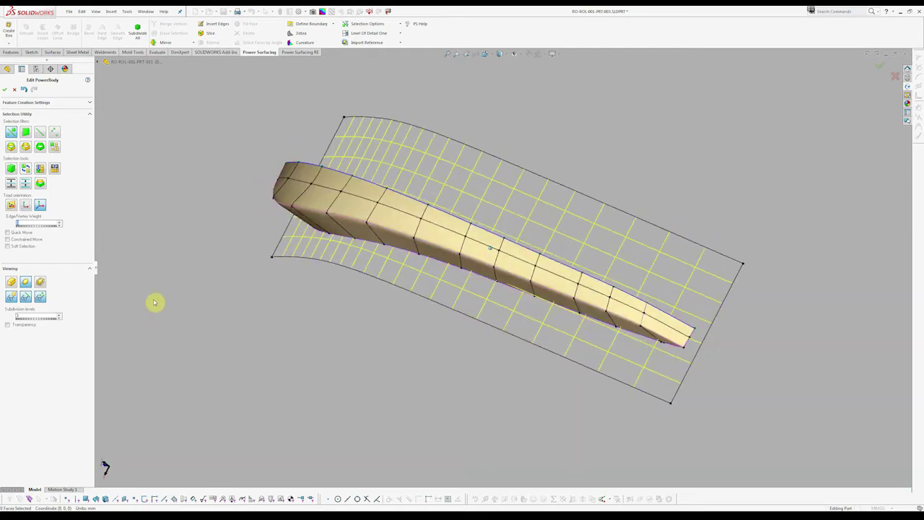
{"action": "key", "text": "Up"}
{"action": "key", "text": "Up"}
{"action": "key", "text": "Up"}
{"action": "key", "text": "Up"}
{"action": "key", "text": "Up"}
{"action": "key", "text": "Up"}
{"action": "key", "text": "Up"}
{"action": "key", "text": "Up"}
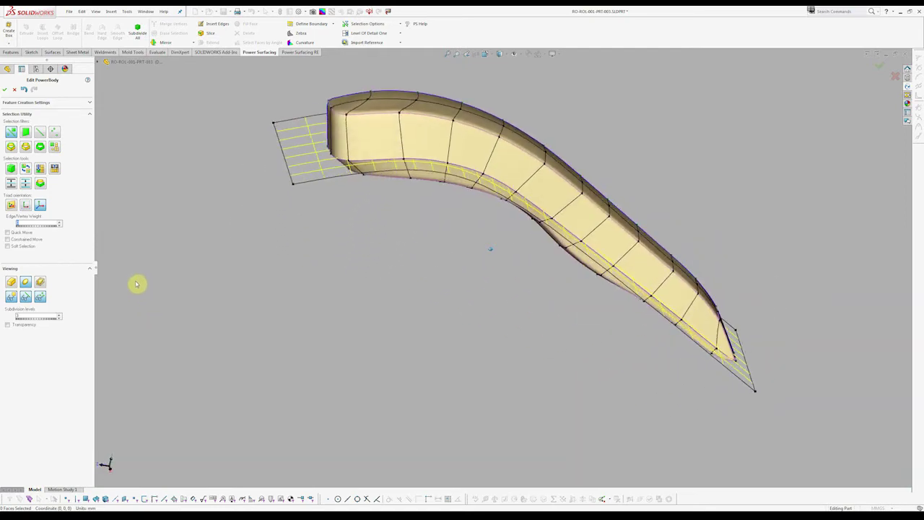
{"action": "key", "text": "Up"}
{"action": "key", "text": "Up"}
{"action": "key", "text": "Up"}
{"action": "key", "text": "Up"}
{"action": "key", "text": "Up"}
{"action": "key", "text": "Up"}
{"action": "key", "text": "Up"}
{"action": "key", "text": "Up"}
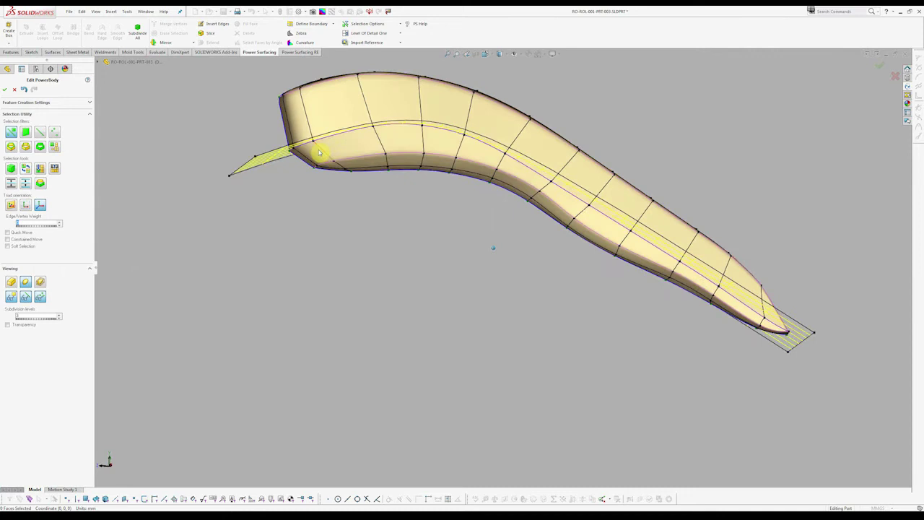
{"action": "key", "text": "Up"}
{"action": "key", "text": "Up"}
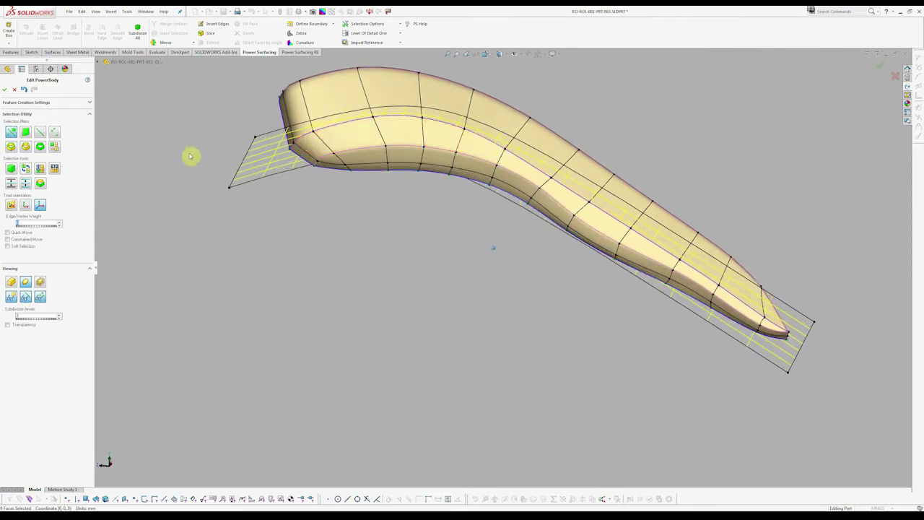
Select the edge loop along the body's side in loop mode and show the reference constraint commands
{"action": "left_click", "coordinate": [12, 146]}
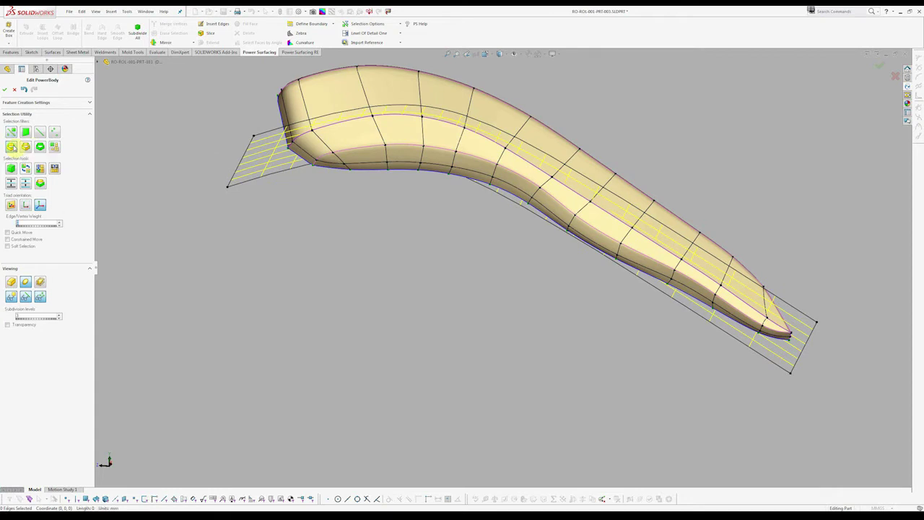
{"action": "left_click", "coordinate": [303, 136]}
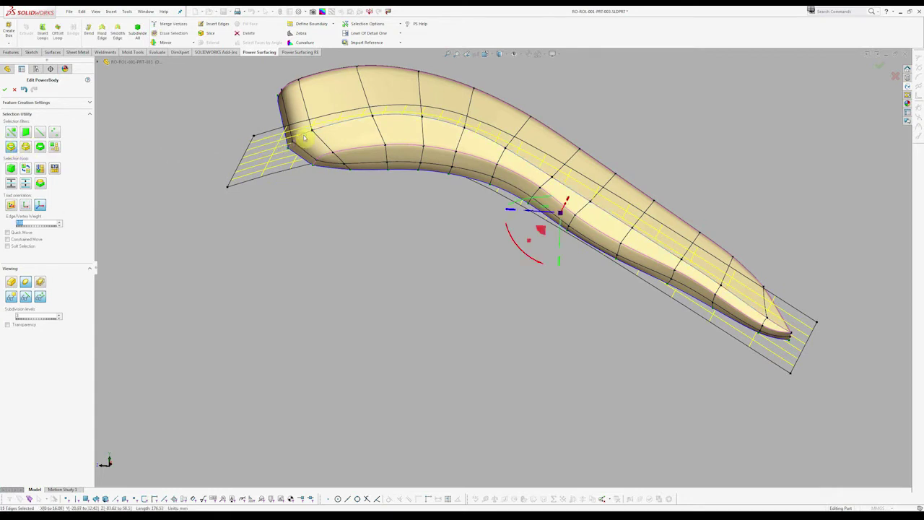
{"action": "middle_click_drag", "start_coordinate": [305, 137], "coordinate": [427, 179]}
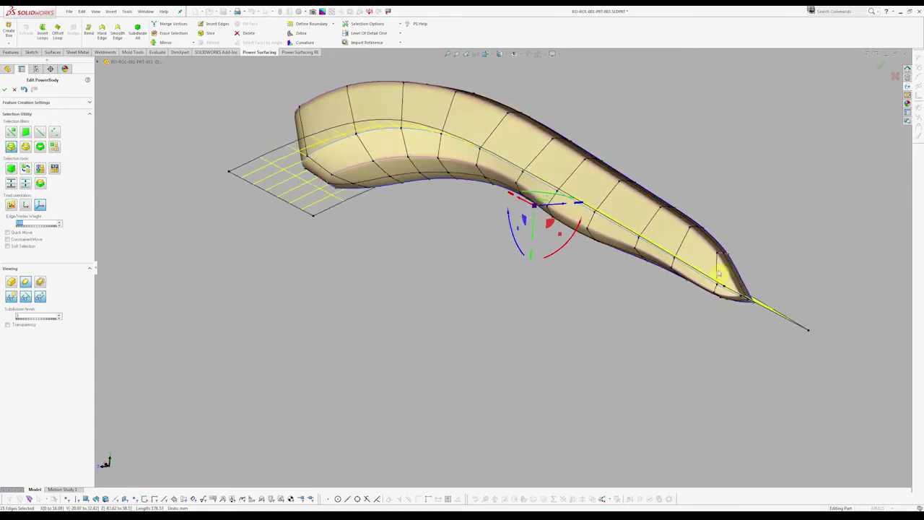
{"action": "mouse_move", "coordinate": [748, 310]}
{"action": "middle_mouse_down"}
{"action": "mouse_move", "coordinate": [749, 296]}
{"action": "mouse_move", "coordinate": [743, 316]}
{"action": "mouse_move", "coordinate": [454, 127]}
{"action": "mouse_move", "coordinate": [344, 116]}
{"action": "middle_mouse_up"}
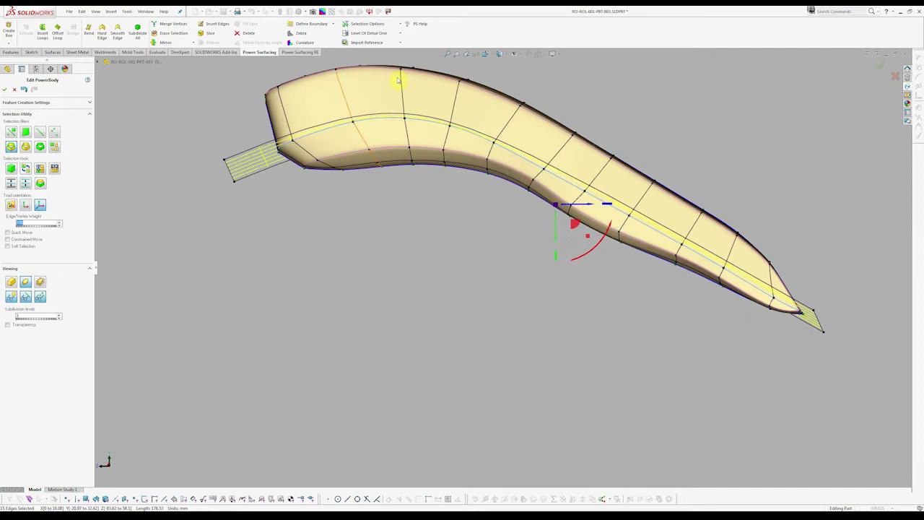
{"action": "left_click", "coordinate": [401, 43]}
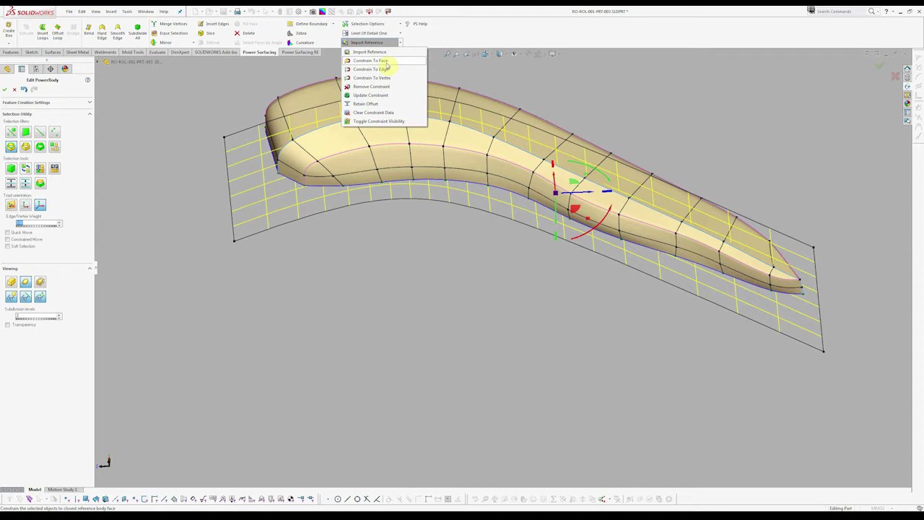
Apply Constrain To Face to the edge loop and orbit to verify it follows the reference
{"action": "left_click", "coordinate": [386, 62]}
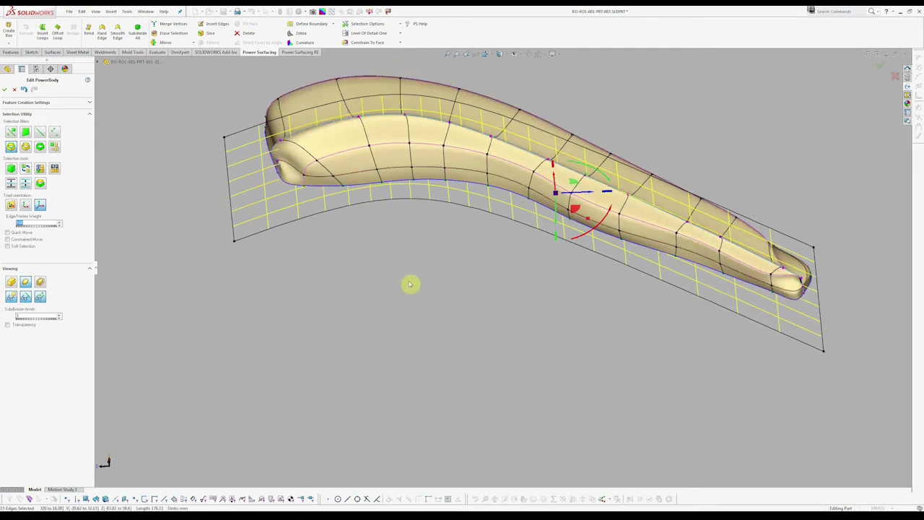
{"action": "middle_click_drag", "start_coordinate": [410, 284], "coordinate": [347, 216]}
{"action": "scroll", "coordinate": [314, 154], "scroll_direction": "down", "scroll_amount": 3}
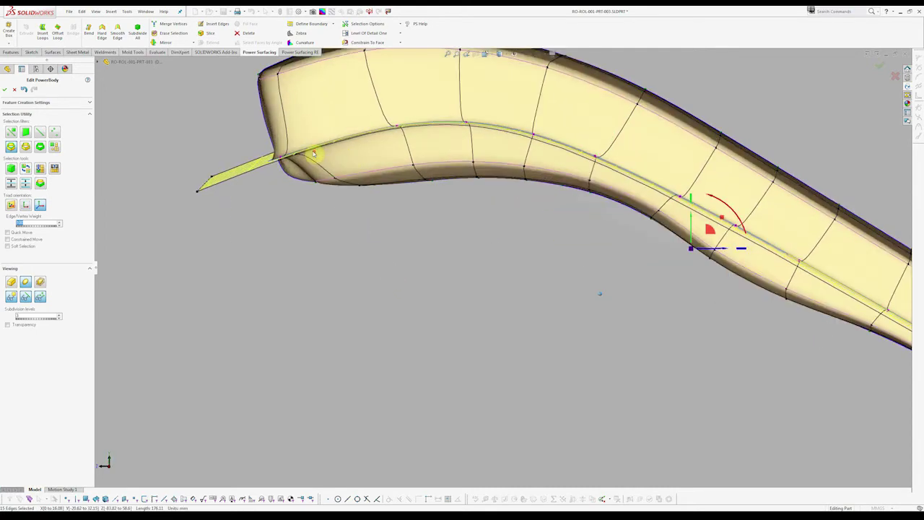
{"action": "mouse_move", "coordinate": [314, 154]}
{"action": "middle_mouse_down"}
{"action": "mouse_move", "coordinate": [279, 193]}
{"action": "mouse_move", "coordinate": [458, 175]}
{"action": "mouse_move", "coordinate": [444, 195]}
{"action": "mouse_move", "coordinate": [562, 212]}
{"action": "mouse_move", "coordinate": [664, 207]}
{"action": "mouse_move", "coordinate": [836, 281]}
{"action": "mouse_move", "coordinate": [855, 256]}
{"action": "middle_mouse_up"}
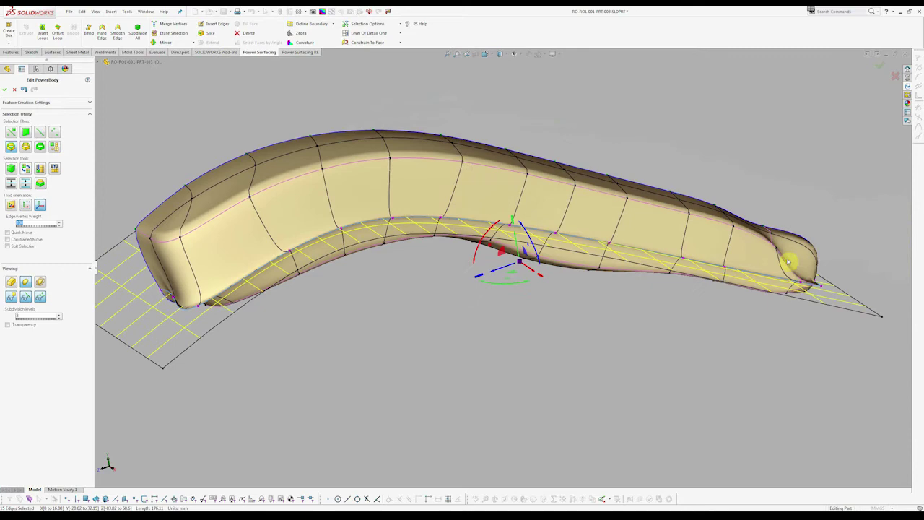
{"action": "mouse_move", "coordinate": [801, 275]}
{"action": "middle_mouse_down"}
{"action": "mouse_move", "coordinate": [845, 258]}
{"action": "mouse_move", "coordinate": [836, 263]}
{"action": "middle_mouse_up"}
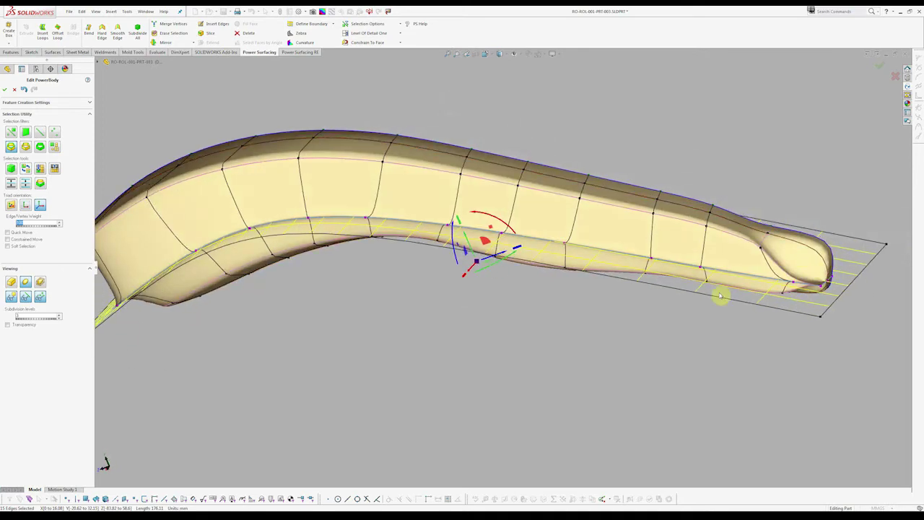
{"action": "mouse_move", "coordinate": [722, 293]}
{"action": "middle_mouse_down"}
{"action": "mouse_move", "coordinate": [309, 258]}
{"action": "mouse_move", "coordinate": [200, 282]}
{"action": "mouse_move", "coordinate": [161, 270]}
{"action": "mouse_move", "coordinate": [262, 306]}
{"action": "mouse_move", "coordinate": [368, 324]}
{"action": "middle_mouse_up"}
{"action": "left_click", "coordinate": [364, 300]}
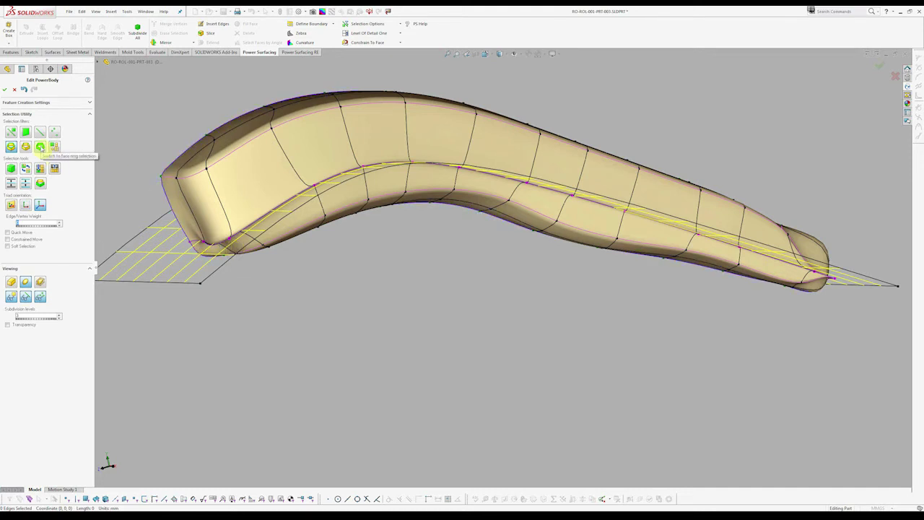
Select the upper face ring plus the end faces and reopen the reference constraint list
{"action": "left_click", "coordinate": [180, 217]}
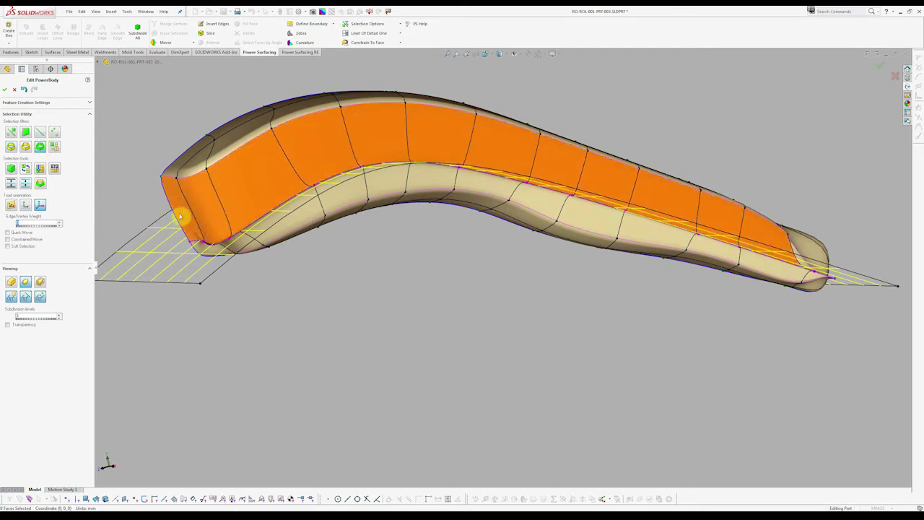
{"action": "left_click", "coordinate": [181, 216]}
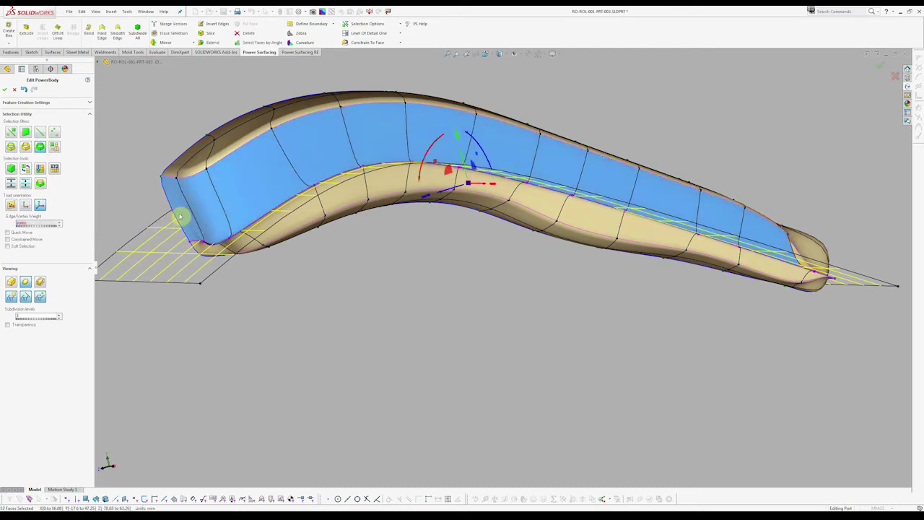
{"action": "key", "text": "f"}
{"action": "mouse_move", "coordinate": [753, 309]}
{"action": "middle_mouse_down"}
{"action": "mouse_move", "coordinate": [485, 265]}
{"action": "mouse_move", "coordinate": [424, 238]}
{"action": "mouse_move", "coordinate": [553, 268]}
{"action": "mouse_move", "coordinate": [469, 253]}
{"action": "mouse_move", "coordinate": [526, 245]}
{"action": "middle_mouse_up"}
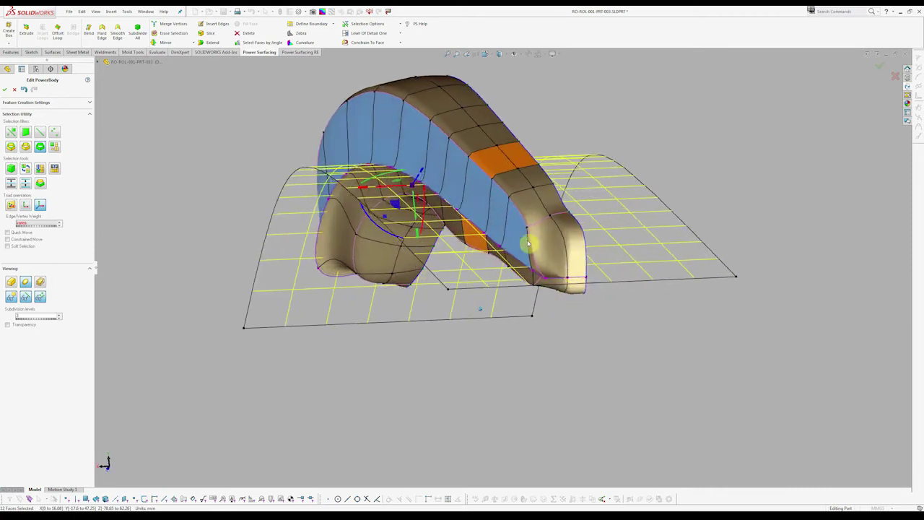
{"action": "scroll", "coordinate": [553, 258], "scroll_direction": "down", "scroll_amount": 2}
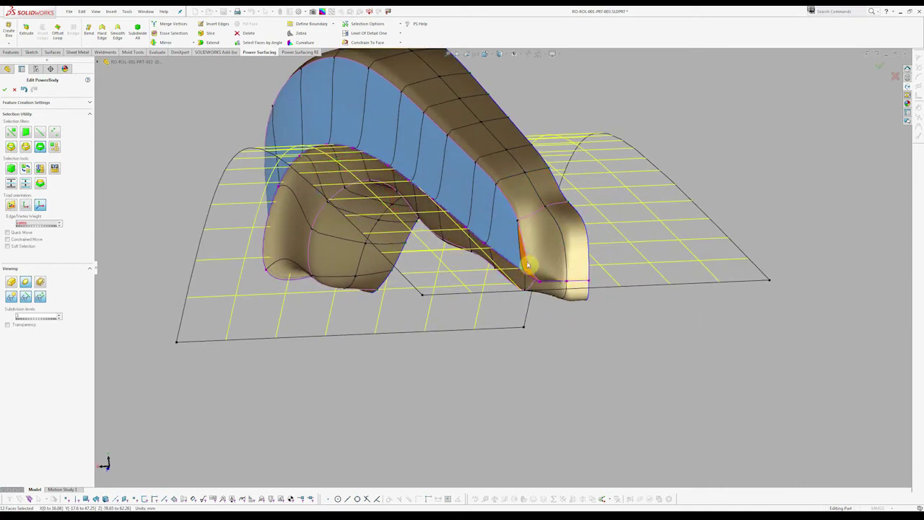
{"action": "left_click", "coordinate": [540, 269]}
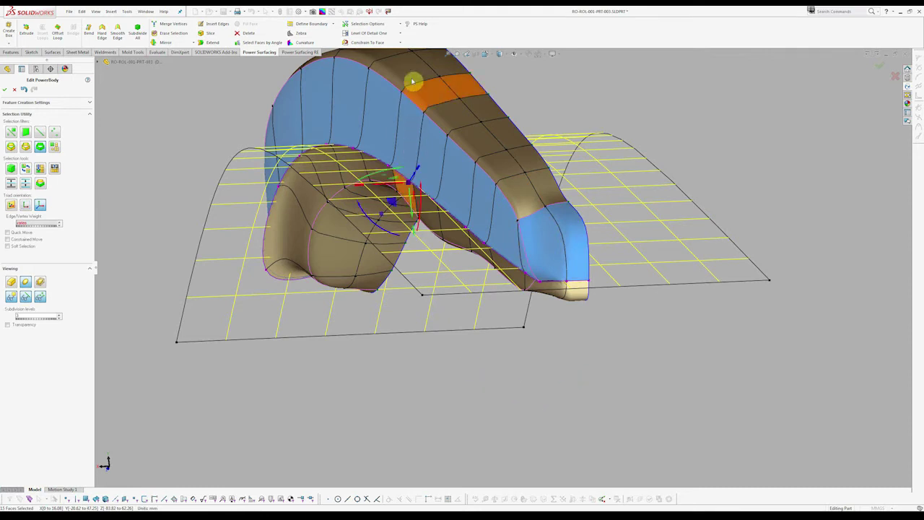
{"action": "left_click", "coordinate": [401, 43]}
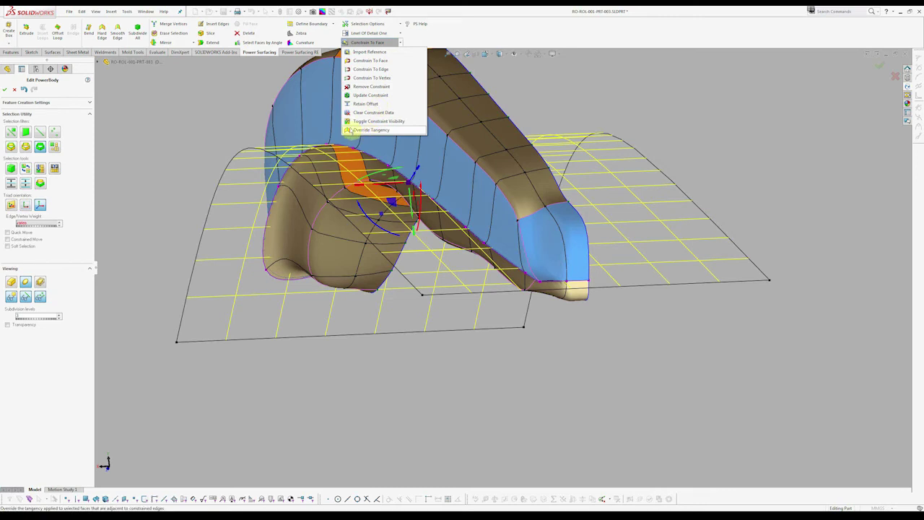
Start a tangency override on the picked face band and set it to MakeTangent
{"action": "left_click", "coordinate": [367, 130]}
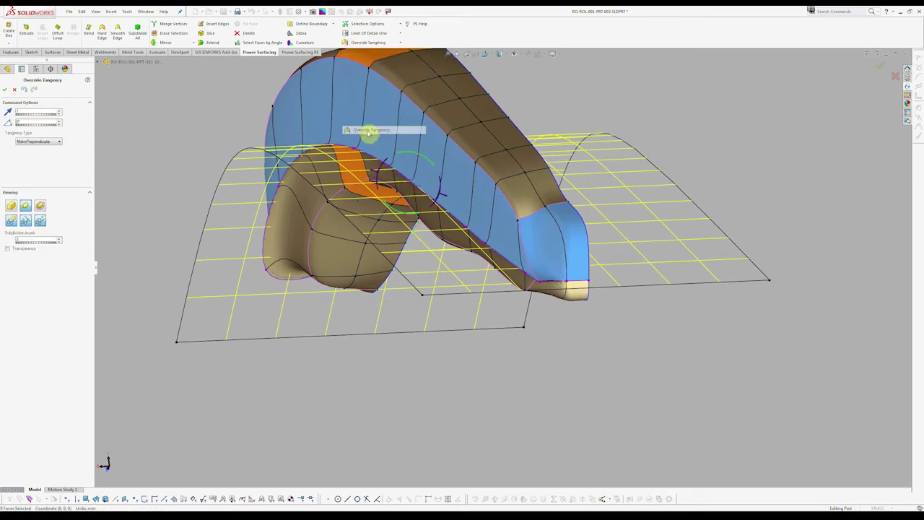
{"action": "mouse_move", "coordinate": [123, 166]}
{"action": "middle_mouse_down"}
{"action": "mouse_move", "coordinate": [98, 161]}
{"action": "mouse_move", "coordinate": [361, 175]}
{"action": "middle_mouse_up"}
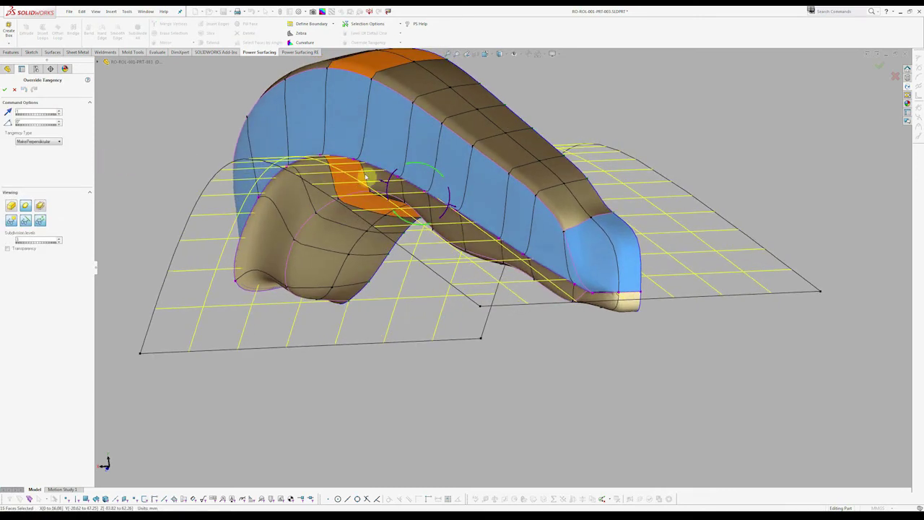
{"action": "mouse_move", "coordinate": [217, 137]}
{"action": "middle_mouse_down"}
{"action": "mouse_move", "coordinate": [382, 160]}
{"action": "mouse_move", "coordinate": [387, 181]}
{"action": "mouse_move", "coordinate": [351, 149]}
{"action": "mouse_move", "coordinate": [331, 169]}
{"action": "mouse_move", "coordinate": [178, 144]}
{"action": "middle_mouse_up"}
{"action": "left_click", "coordinate": [37, 142]}
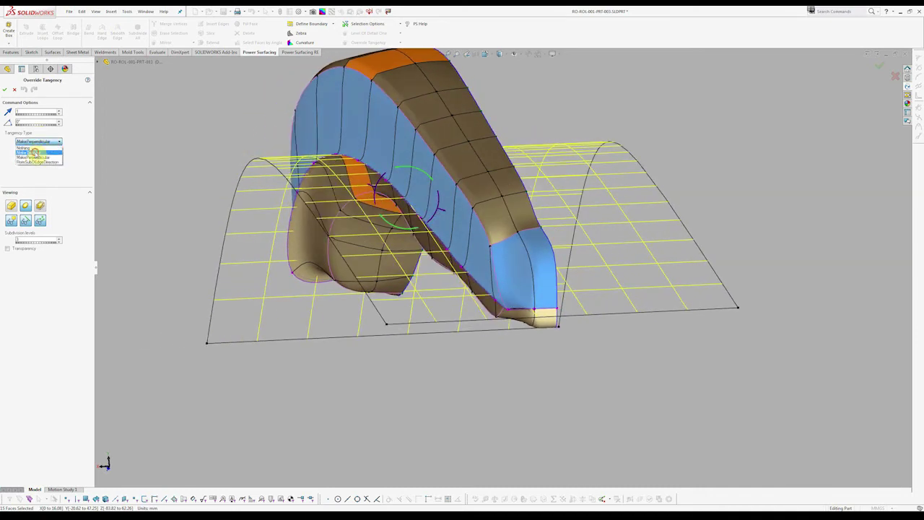
{"action": "left_click", "coordinate": [34, 152]}
{"action": "middle_click_drag", "start_coordinate": [119, 229], "coordinate": [160, 198]}
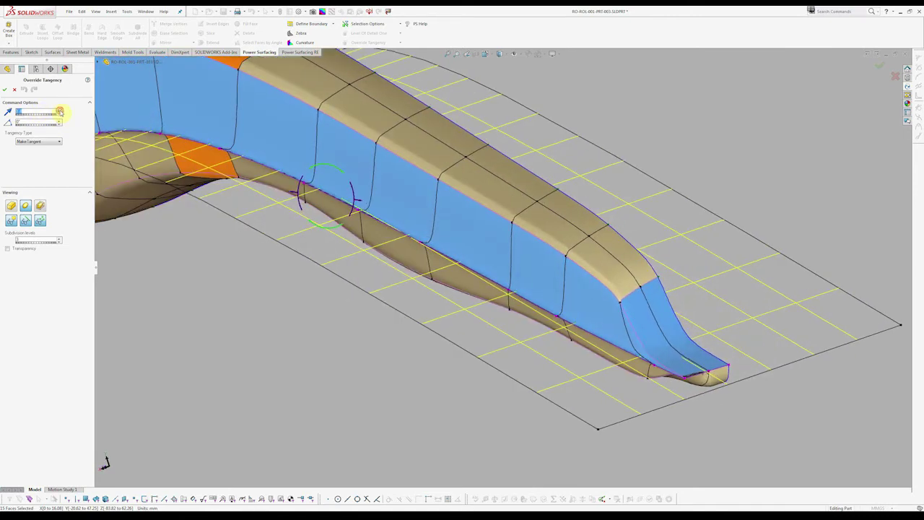
Adjust the two tangency strength values to test the tangent blend at the tip
{"action": "left_click", "coordinate": [59, 111]}
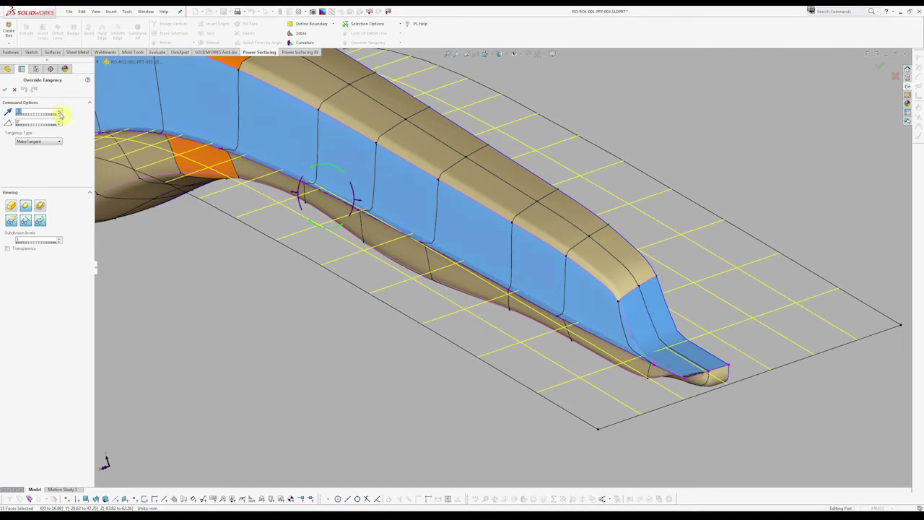
{"action": "left_click", "coordinate": [60, 114]}
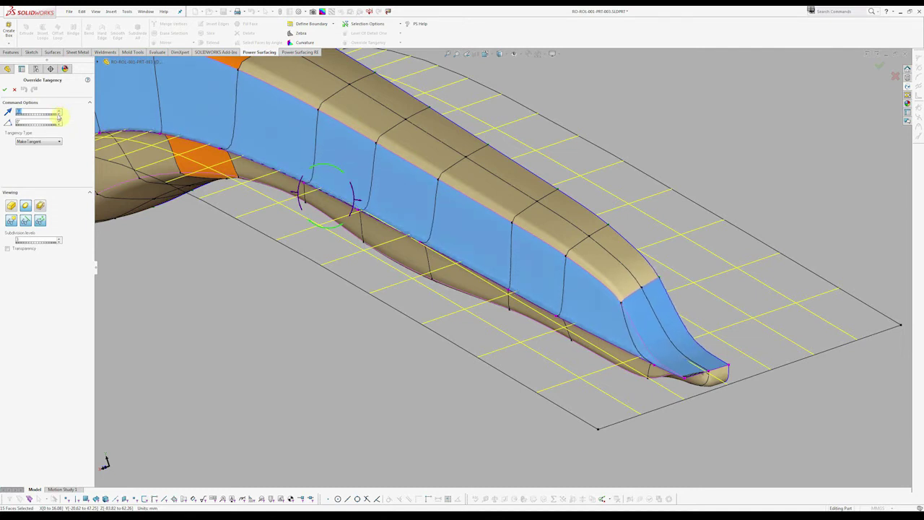
{"action": "left_click", "coordinate": [60, 114]}
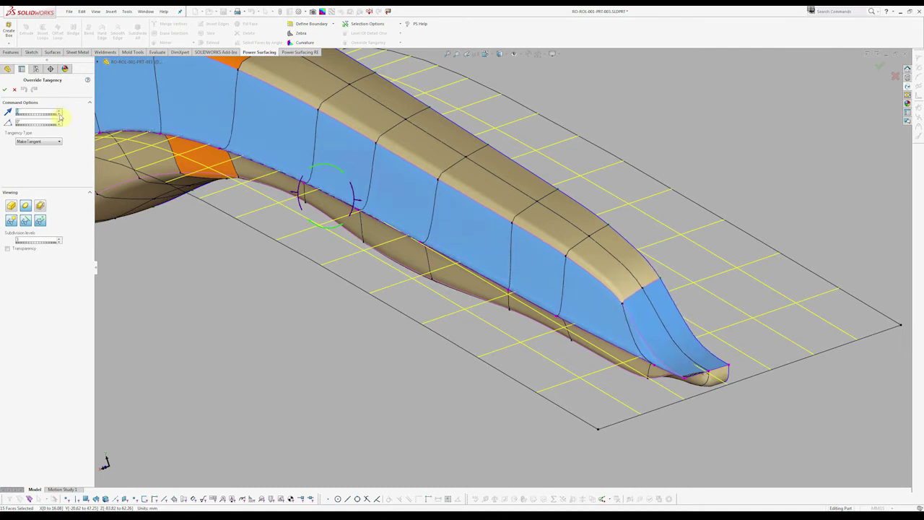
{"action": "left_click", "coordinate": [59, 113]}
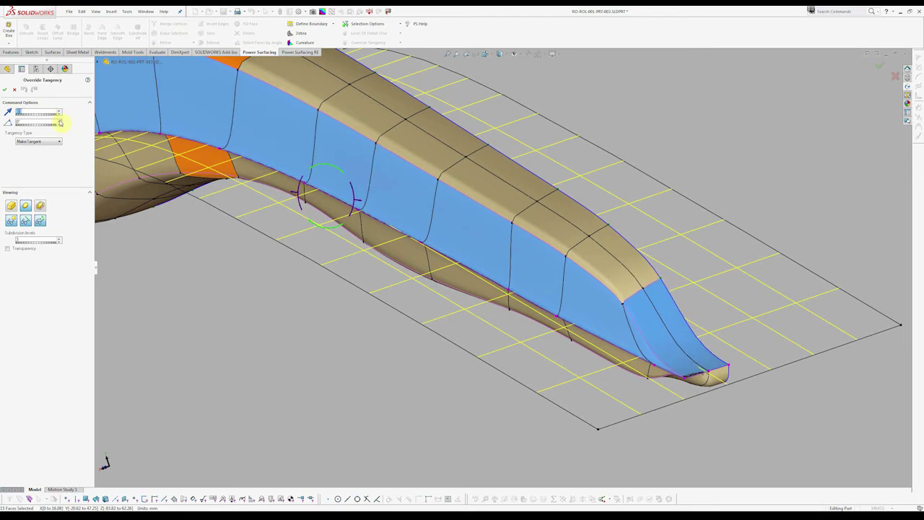
{"action": "left_click", "coordinate": [60, 123]}
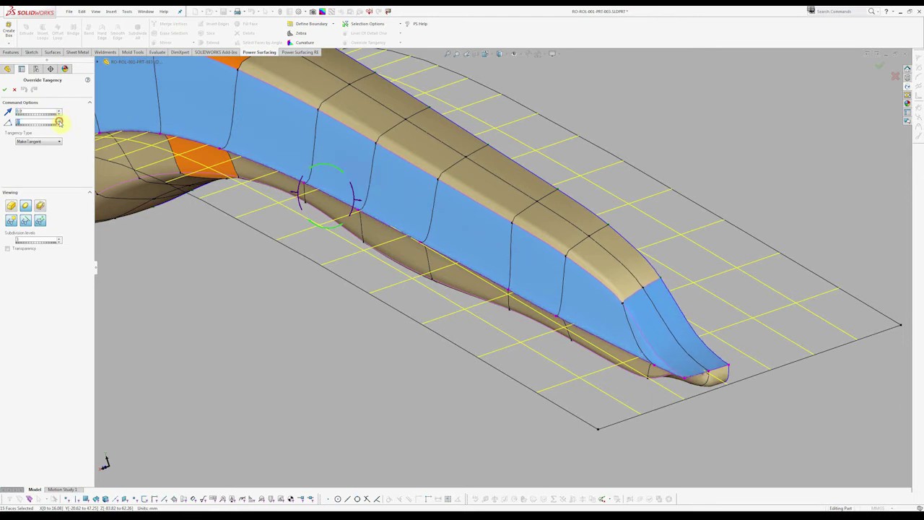
{"action": "left_click", "coordinate": [59, 123]}
{"action": "left_click", "coordinate": [60, 123]}
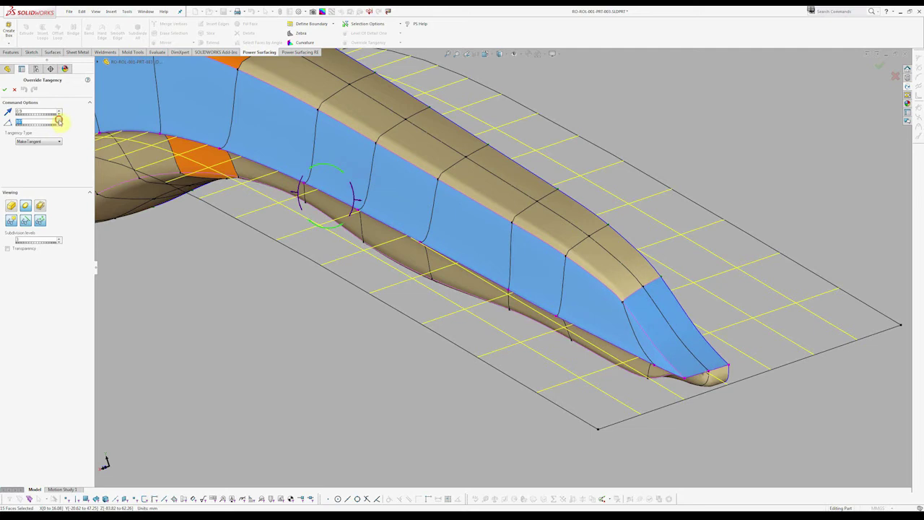
{"action": "left_click", "coordinate": [60, 123]}
{"action": "left_click", "coordinate": [59, 123]}
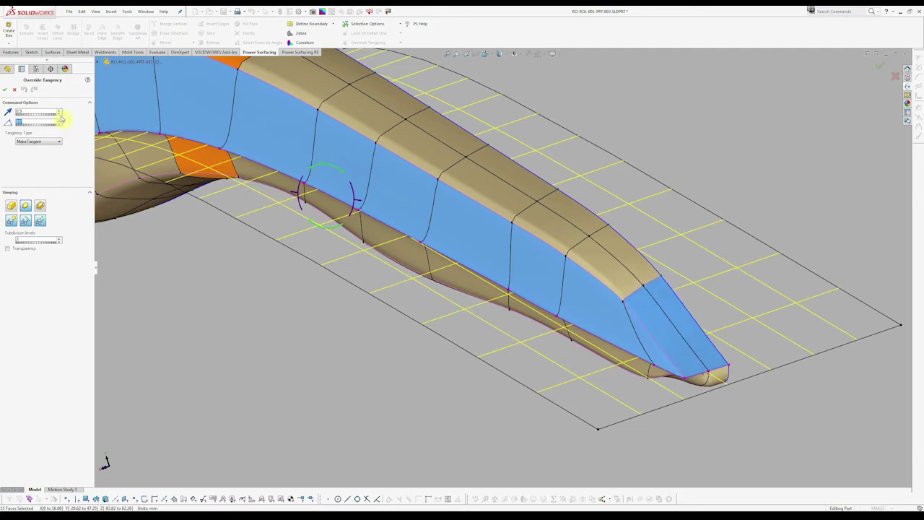
{"action": "left_click", "coordinate": [60, 112]}
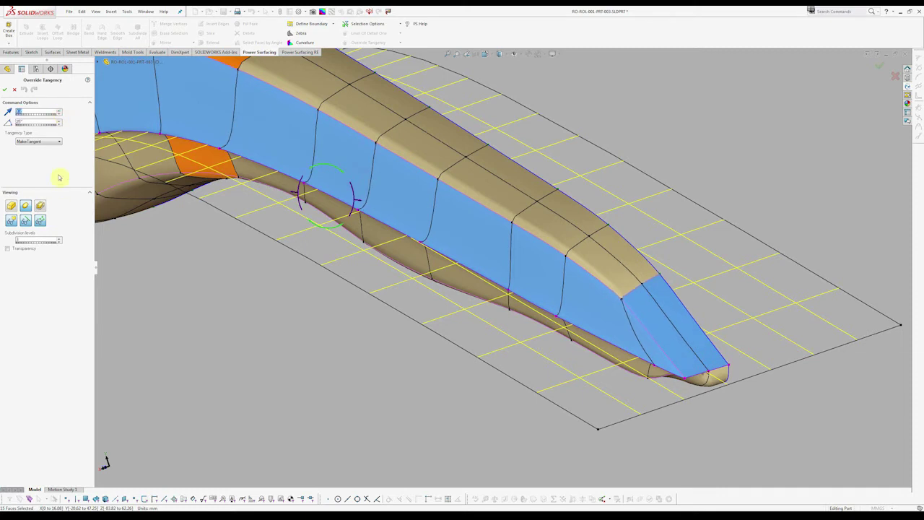
Switch the tangency type to Make Perpendicular and inspect the part
{"action": "left_click", "coordinate": [50, 142]}
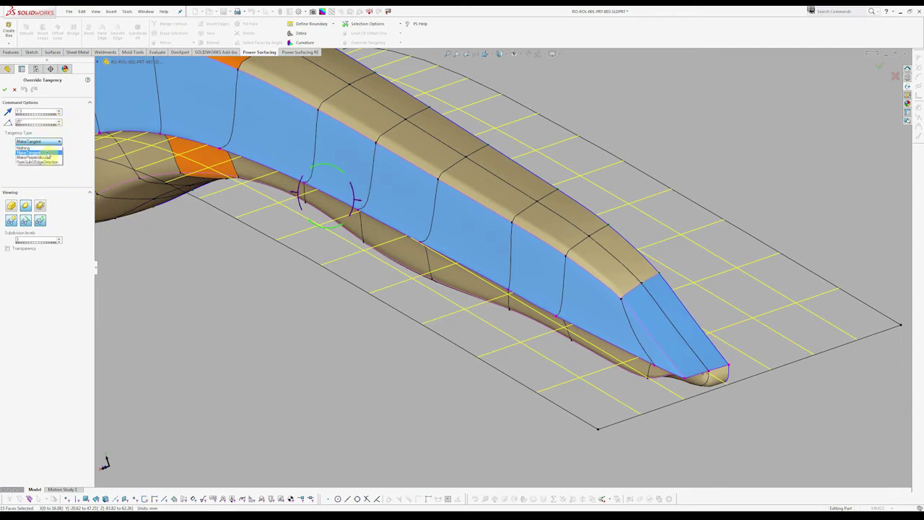
{"action": "left_click", "coordinate": [48, 157]}
{"action": "mouse_move", "coordinate": [498, 258]}
{"action": "middle_mouse_down"}
{"action": "mouse_move", "coordinate": [564, 264]}
{"action": "mouse_move", "coordinate": [727, 359]}
{"action": "mouse_move", "coordinate": [570, 336]}
{"action": "mouse_move", "coordinate": [424, 257]}
{"action": "mouse_move", "coordinate": [244, 182]}
{"action": "mouse_move", "coordinate": [158, 169]}
{"action": "mouse_move", "coordinate": [299, 145]}
{"action": "mouse_move", "coordinate": [422, 242]}
{"action": "mouse_move", "coordinate": [423, 214]}
{"action": "mouse_move", "coordinate": [599, 192]}
{"action": "mouse_move", "coordinate": [483, 196]}
{"action": "middle_mouse_up"}
{"action": "scroll", "coordinate": [422, 238], "scroll_direction": "up", "scroll_amount": 5}
{"action": "scroll", "coordinate": [465, 201], "scroll_direction": "down", "scroll_amount": 3}
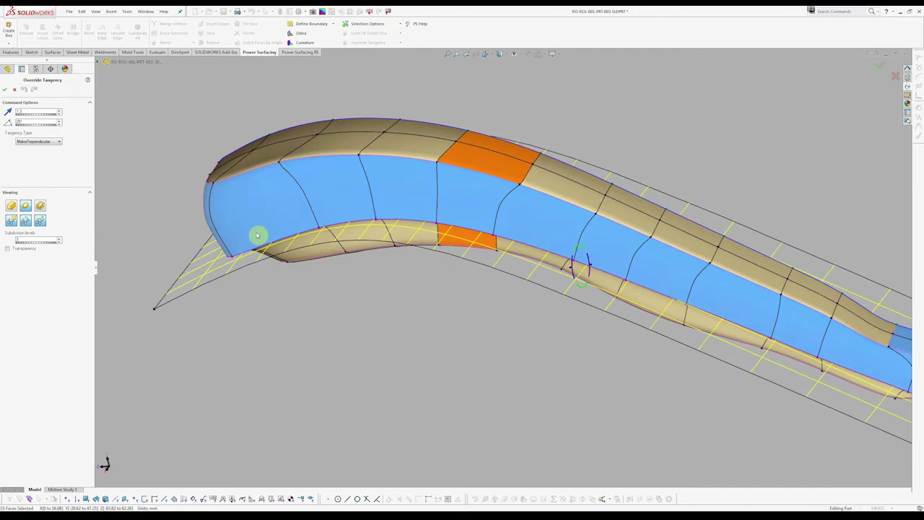
{"action": "left_click", "coordinate": [48, 141]}
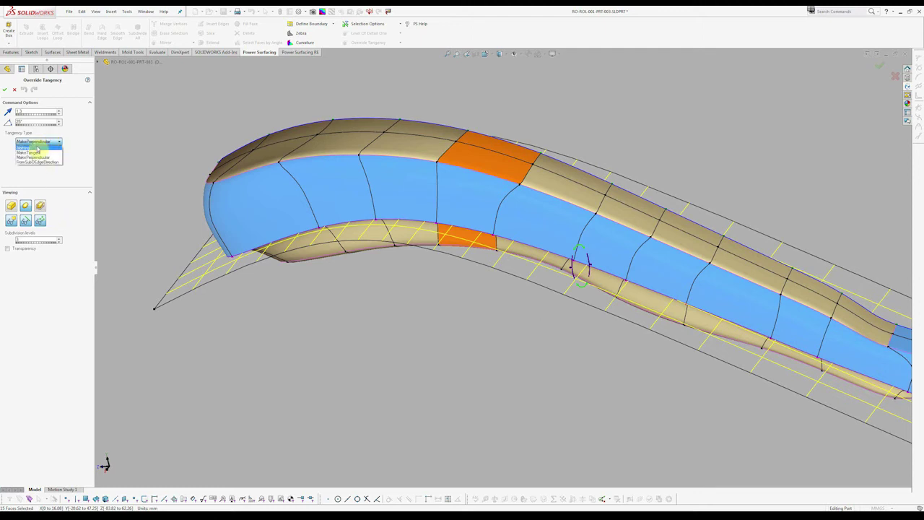
Set the tangency type to Nothing and rotate the view to inspect the sharp crease
{"action": "left_click", "coordinate": [36, 149]}
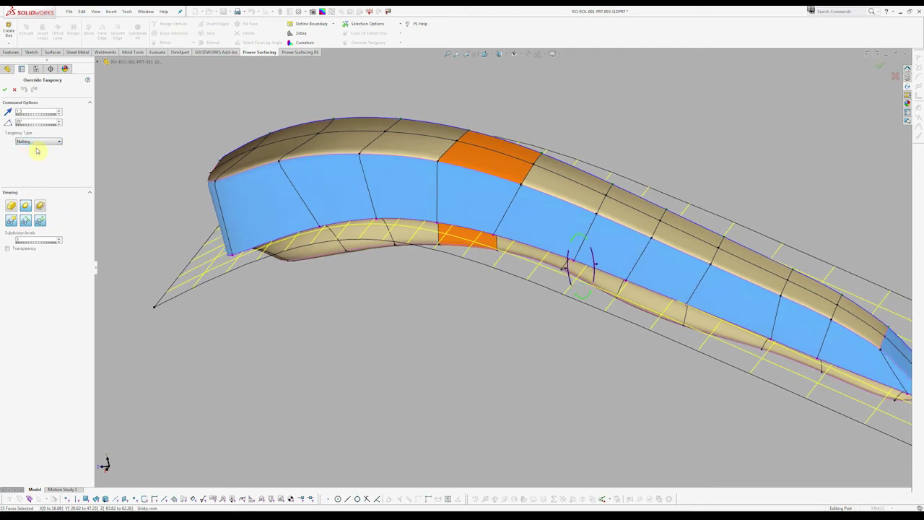
{"action": "mouse_move", "coordinate": [386, 221]}
{"action": "middle_mouse_down"}
{"action": "mouse_move", "coordinate": [477, 164]}
{"action": "mouse_move", "coordinate": [431, 169]}
{"action": "middle_mouse_up"}
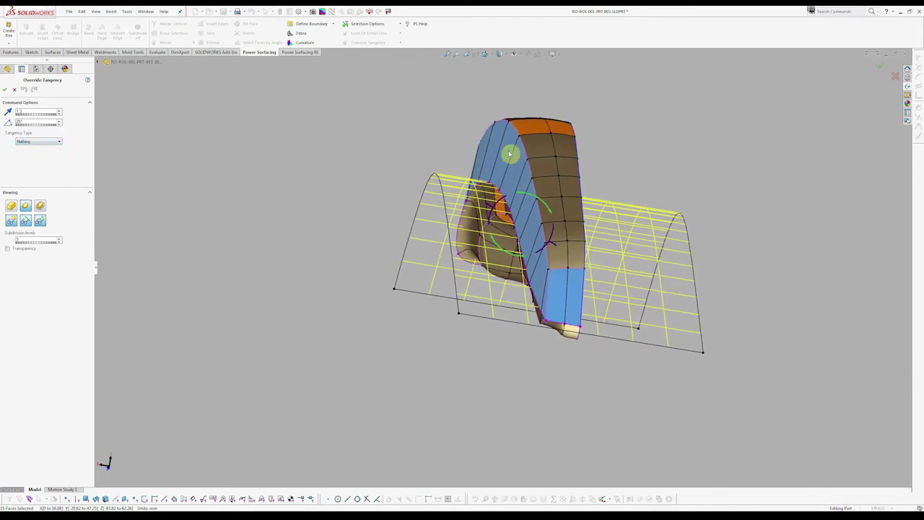
{"action": "middle_click_drag", "start_coordinate": [508, 150], "coordinate": [522, 133]}
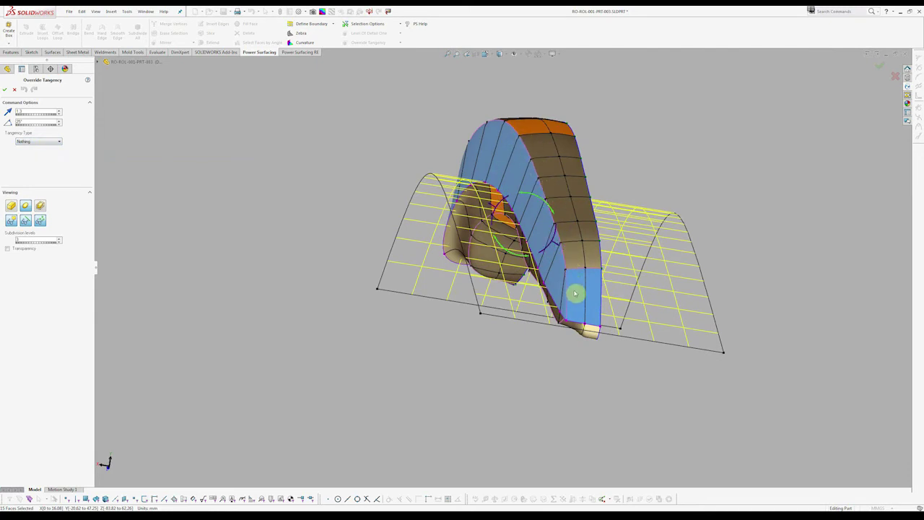
{"action": "key", "text": "Left"}
{"action": "key", "text": "Left"}
{"action": "key", "text": "Left"}
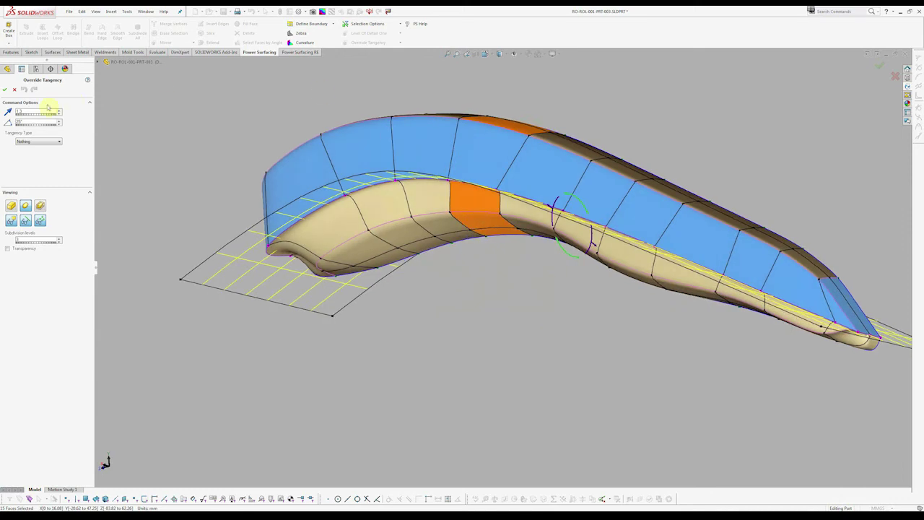
{"action": "key", "text": "Left"}
{"action": "key", "text": "Left"}
{"action": "key", "text": "Left"}
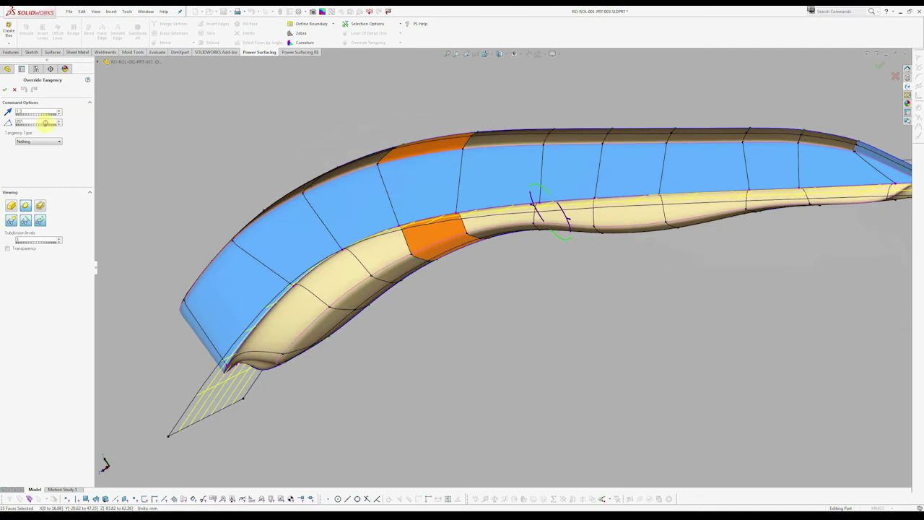
{"action": "key", "text": "Left"}
{"action": "key", "text": "Left"}
{"action": "key", "text": "Left"}
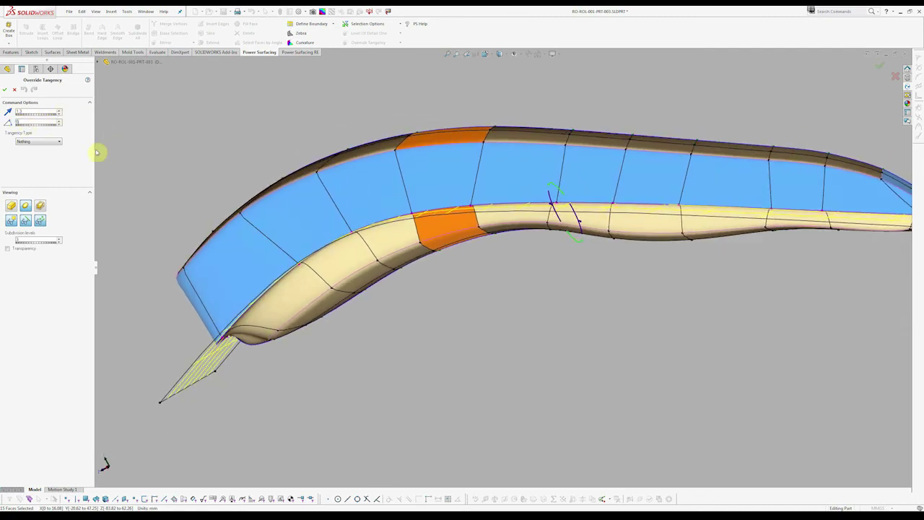
{"action": "key", "text": "Left"}
{"action": "key", "text": "Left"}
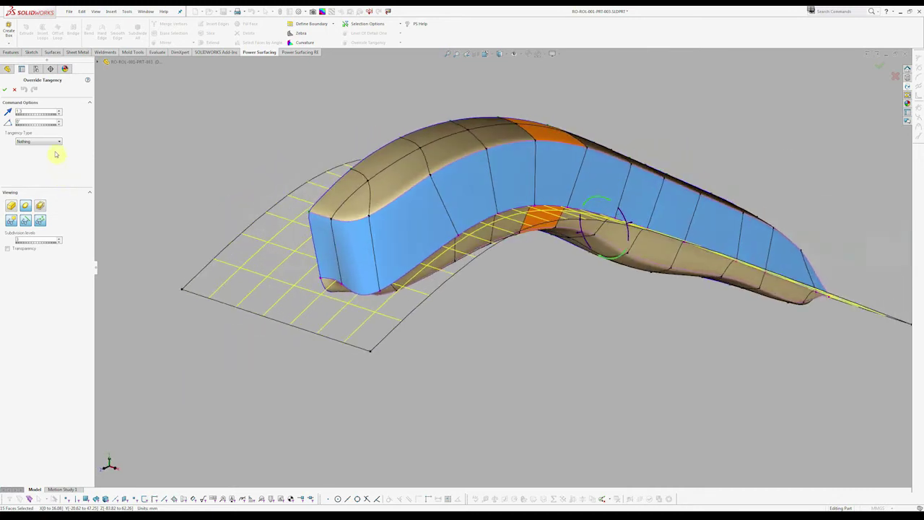
{"action": "key", "text": "Left"}
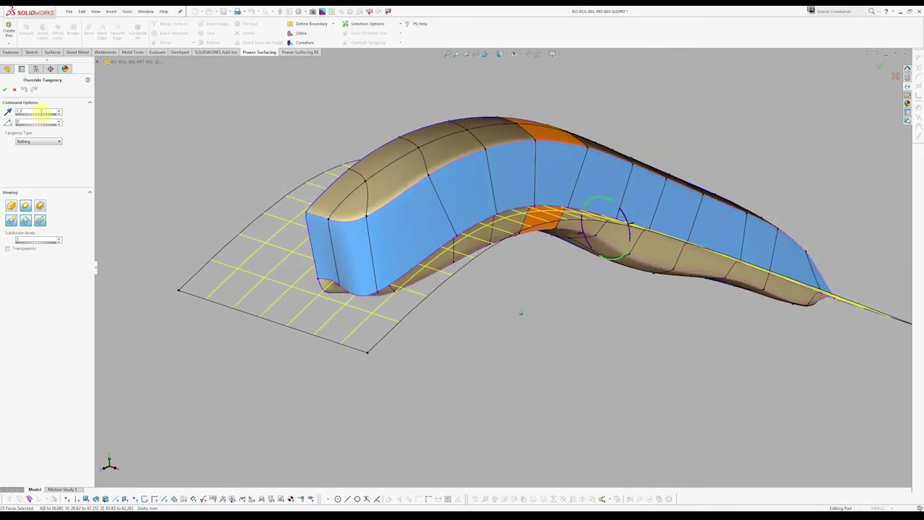
{"action": "key", "text": "Left"}
{"action": "key", "text": "Left"}
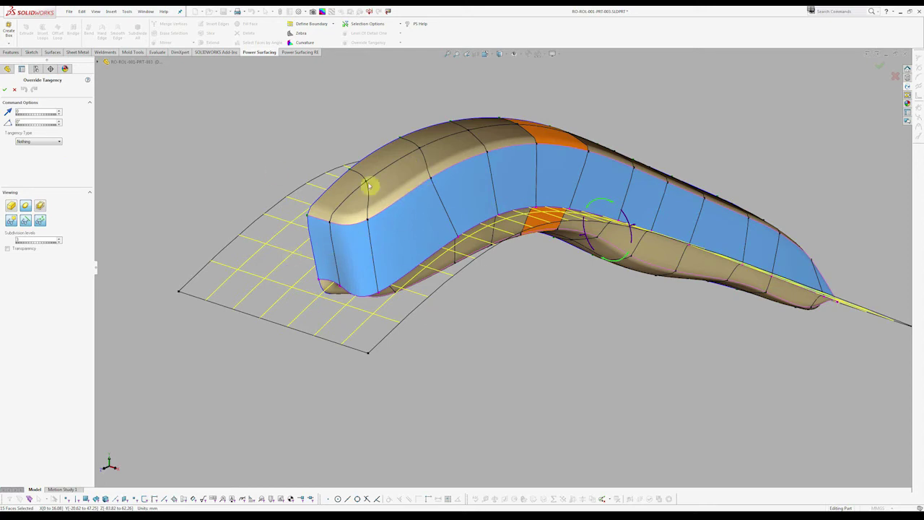
Confirm the tangency override and orbit closer to a side view of the power body
{"action": "left_click", "coordinate": [6, 89]}
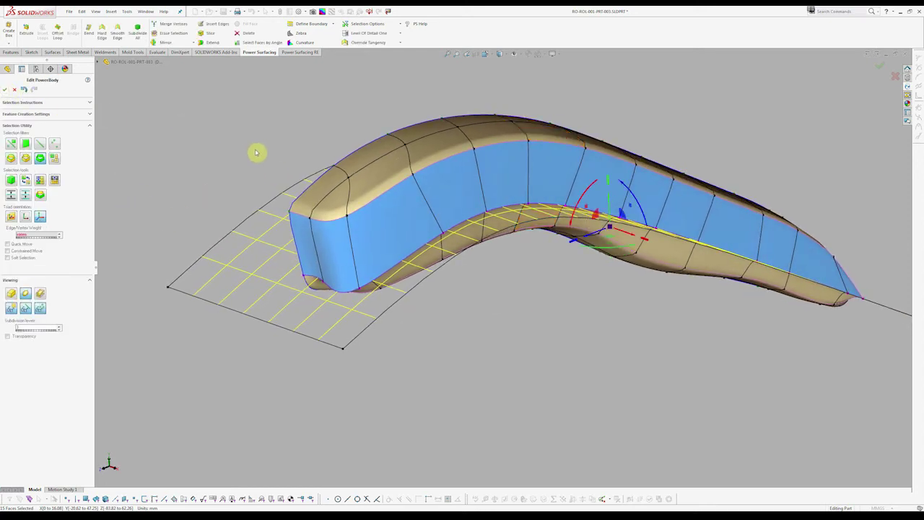
{"action": "mouse_move", "coordinate": [399, 258]}
{"action": "middle_mouse_down"}
{"action": "mouse_move", "coordinate": [337, 181]}
{"action": "mouse_move", "coordinate": [310, 93]}
{"action": "middle_mouse_up"}
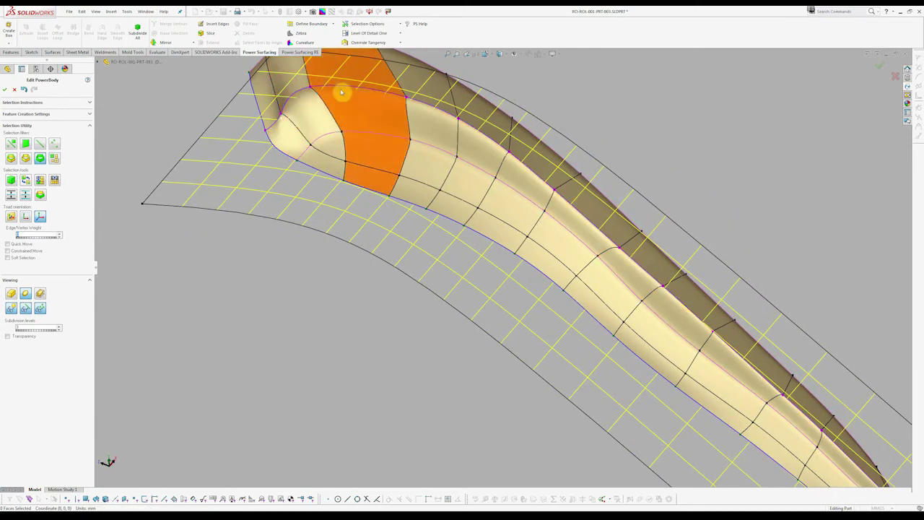
{"action": "mouse_move", "coordinate": [277, 140]}
{"action": "middle_mouse_down"}
{"action": "mouse_move", "coordinate": [282, 242]}
{"action": "mouse_move", "coordinate": [439, 148]}
{"action": "mouse_move", "coordinate": [349, 200]}
{"action": "mouse_move", "coordinate": [327, 169]}
{"action": "mouse_move", "coordinate": [231, 212]}
{"action": "middle_mouse_up"}
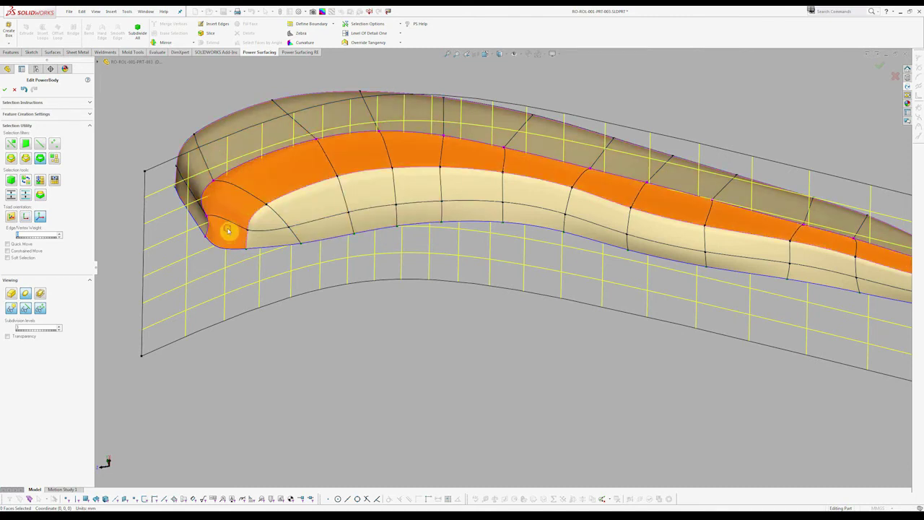
Select the face loop along the body and add the tip end face
{"action": "left_click", "coordinate": [227, 230]}
{"action": "middle_click_drag", "start_coordinate": [320, 340], "coordinate": [431, 302]}
{"action": "scroll", "coordinate": [729, 278], "scroll_direction": "down", "scroll_amount": 5}
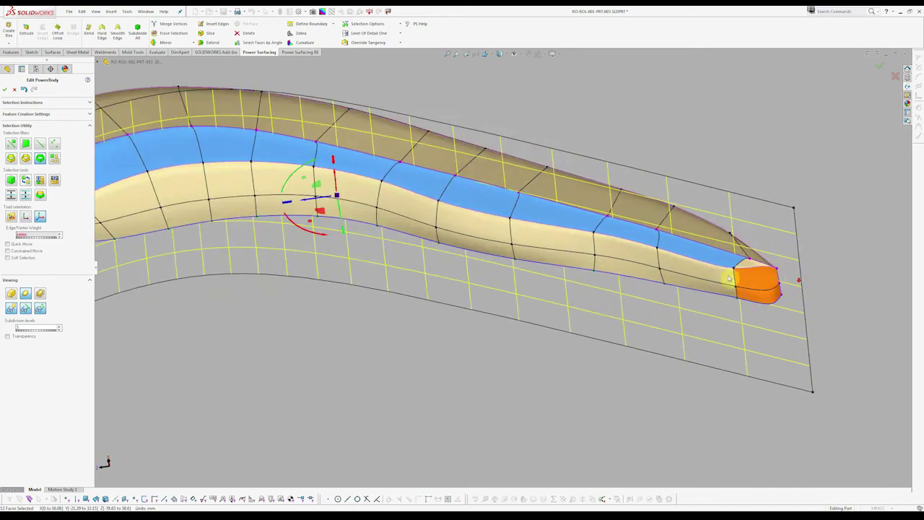
{"action": "scroll", "coordinate": [728, 273], "scroll_direction": "down", "scroll_amount": 2}
{"action": "left_click", "coordinate": [736, 269], "text": "ctrl"}
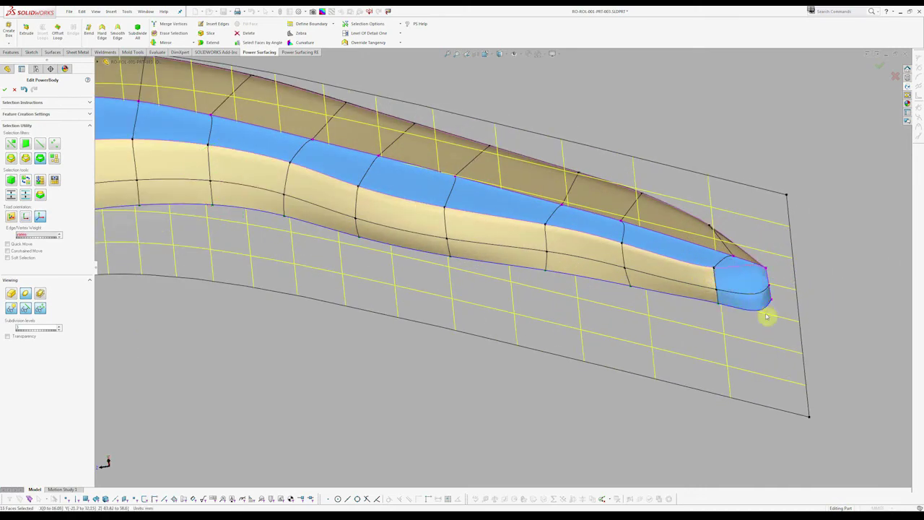
Apply a second tangency override set to Nothing on the selected faces, then check the side view
{"action": "left_click", "coordinate": [400, 44]}
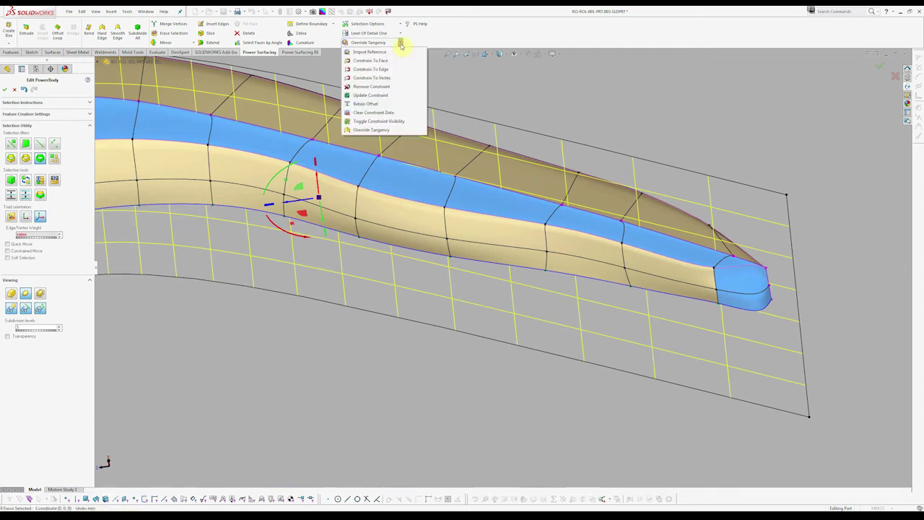
{"action": "left_click", "coordinate": [371, 129]}
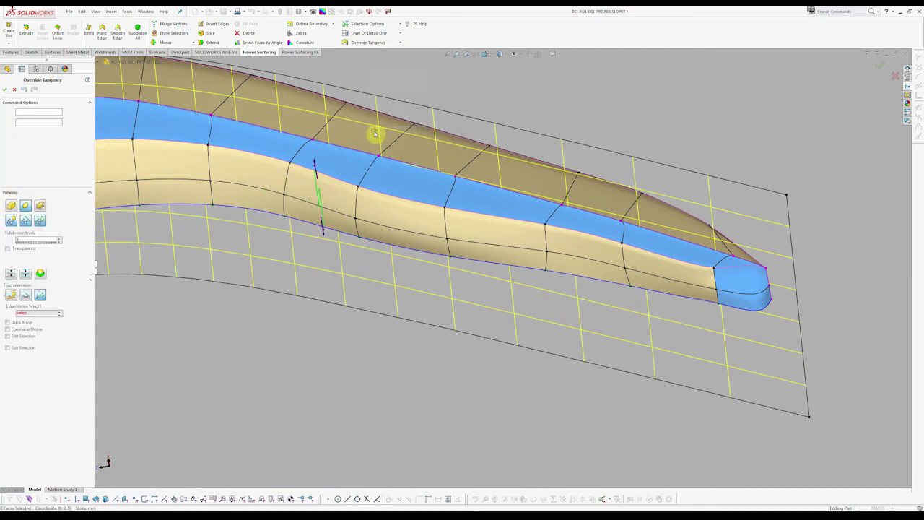
{"action": "left_click", "coordinate": [36, 142]}
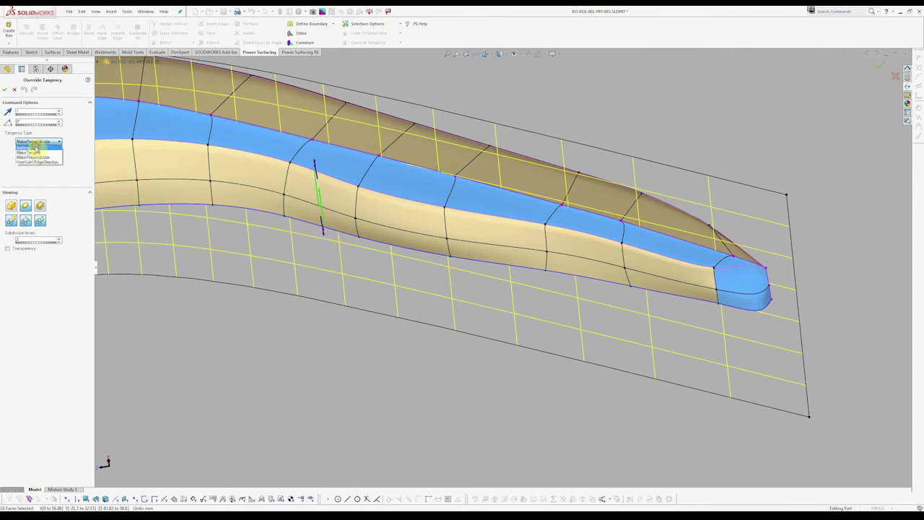
{"action": "left_click", "coordinate": [36, 147]}
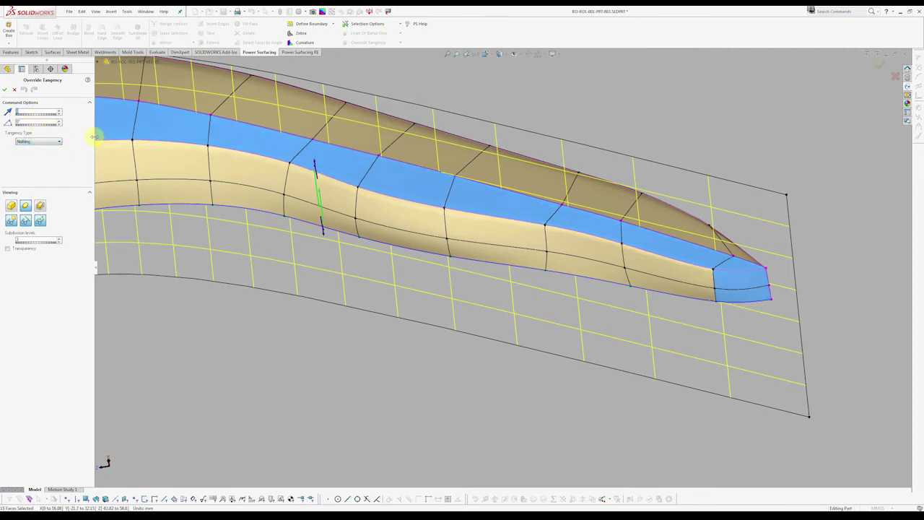
{"action": "left_click", "coordinate": [5, 89]}
{"action": "left_click", "coordinate": [387, 227]}
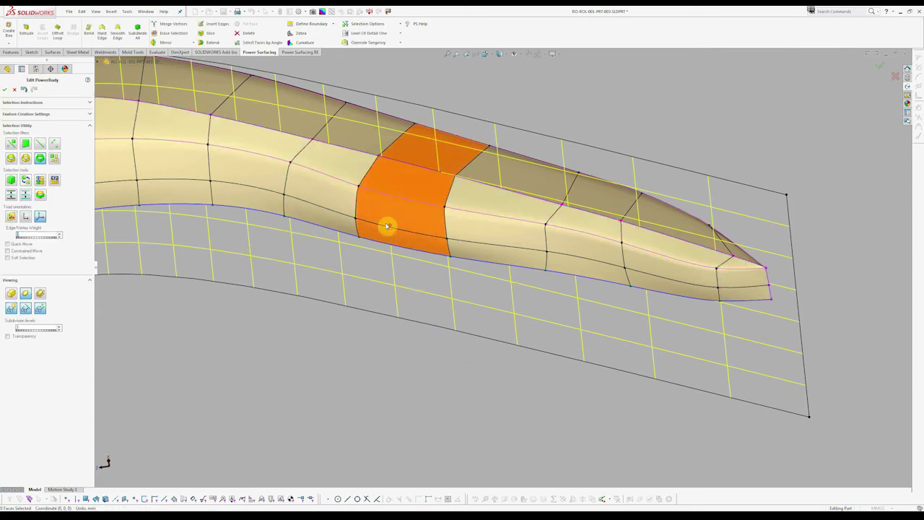
{"action": "mouse_move", "coordinate": [387, 227]}
{"action": "middle_mouse_down"}
{"action": "mouse_move", "coordinate": [325, 221]}
{"action": "mouse_move", "coordinate": [336, 200]}
{"action": "mouse_move", "coordinate": [205, 182]}
{"action": "mouse_move", "coordinate": [314, 192]}
{"action": "middle_mouse_up"}
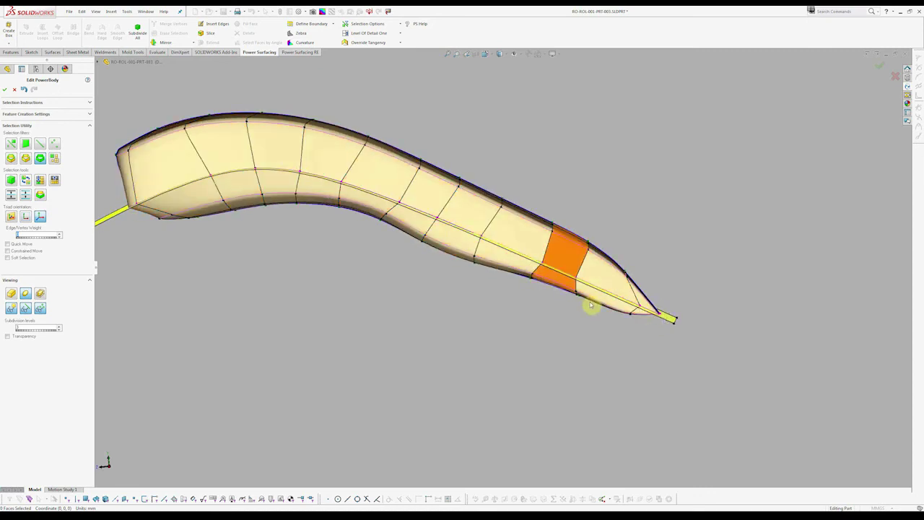
{"action": "left_click", "coordinate": [402, 45]}
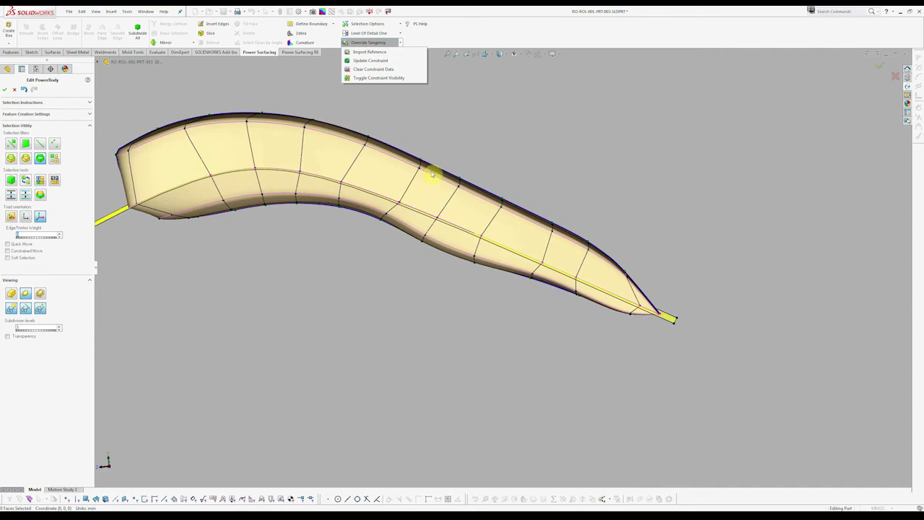
{"action": "mouse_move", "coordinate": [470, 148]}
{"action": "middle_mouse_down"}
{"action": "mouse_move", "coordinate": [359, 258]}
{"action": "mouse_move", "coordinate": [289, 212]}
{"action": "mouse_move", "coordinate": [439, 262]}
{"action": "mouse_move", "coordinate": [380, 260]}
{"action": "mouse_move", "coordinate": [337, 237]}
{"action": "middle_mouse_up"}
{"action": "left_click", "coordinate": [306, 214]}
{"action": "double_click", "coordinate": [333, 186]}
{"action": "mouse_move", "coordinate": [333, 185]}
{"action": "middle_mouse_down"}
{"action": "mouse_move", "coordinate": [345, 171]}
{"action": "mouse_move", "coordinate": [354, 268]}
{"action": "middle_mouse_up"}
{"action": "mouse_move", "coordinate": [385, 306]}
{"action": "middle_mouse_down"}
{"action": "mouse_move", "coordinate": [491, 207]}
{"action": "mouse_move", "coordinate": [640, 320]}
{"action": "mouse_move", "coordinate": [770, 334]}
{"action": "mouse_move", "coordinate": [811, 307]}
{"action": "mouse_move", "coordinate": [764, 330]}
{"action": "mouse_move", "coordinate": [676, 337]}
{"action": "mouse_move", "coordinate": [279, 190]}
{"action": "mouse_move", "coordinate": [77, 78]}
{"action": "mouse_move", "coordinate": [11, 71]}
{"action": "middle_mouse_up"}
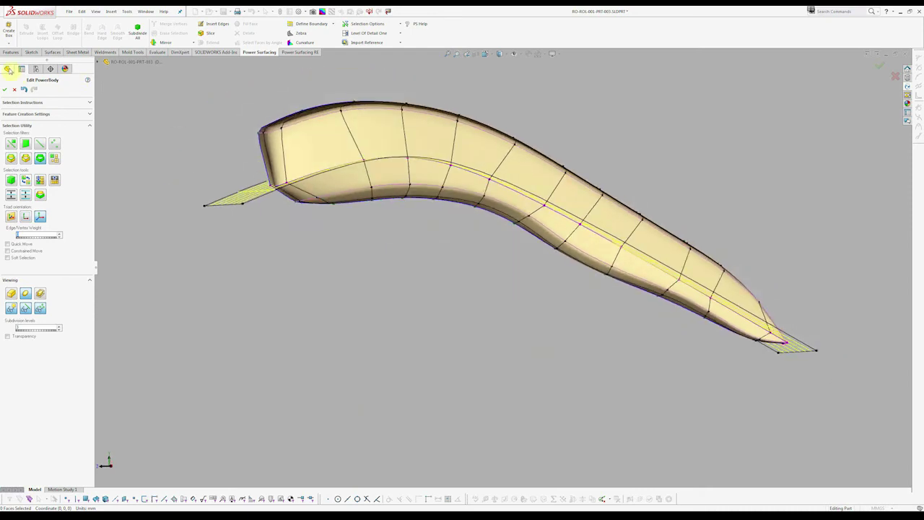
View the Line of Draw Plane normal-to and zoom in on the rounded nose
{"action": "left_click", "coordinate": [9, 69]}
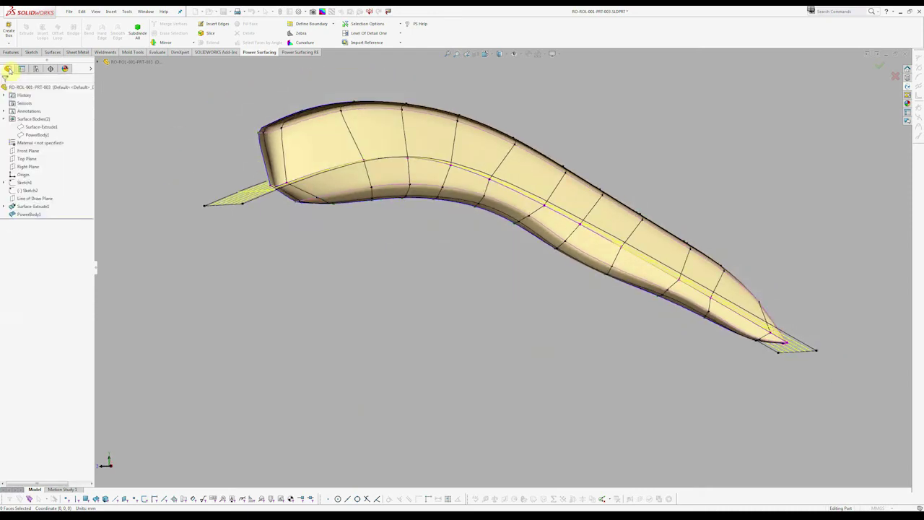
{"action": "left_click", "coordinate": [35, 199]}
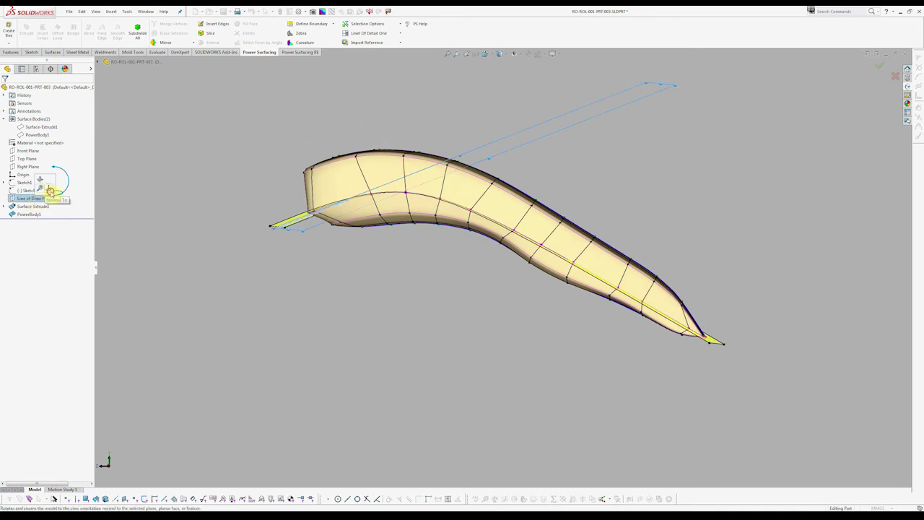
{"action": "left_click", "coordinate": [51, 191]}
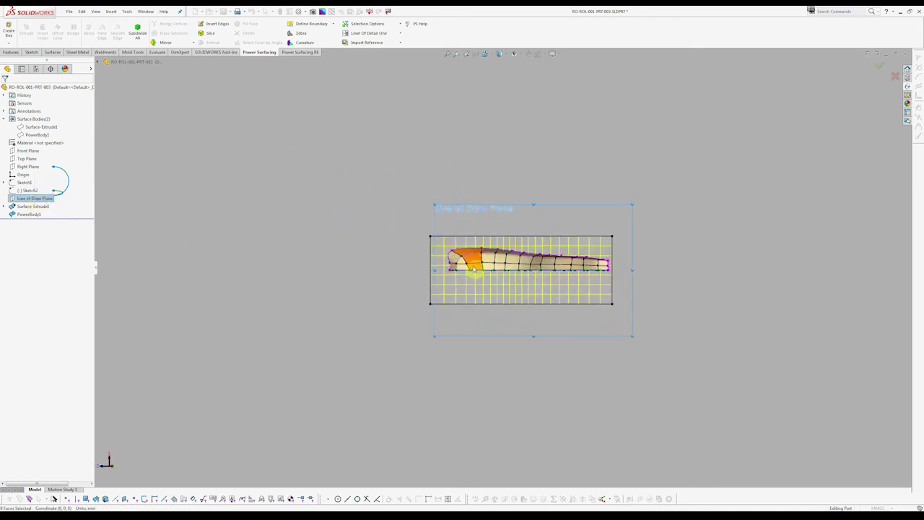
{"action": "scroll", "coordinate": [473, 271], "scroll_direction": "down", "scroll_amount": 2}
{"action": "scroll", "coordinate": [477, 274], "scroll_direction": "down", "scroll_amount": 3}
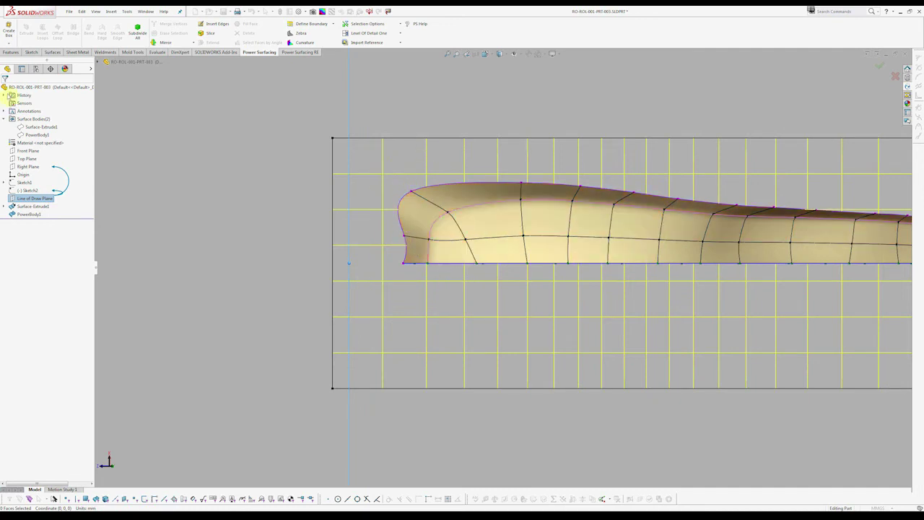
{"action": "left_click", "coordinate": [21, 69]}
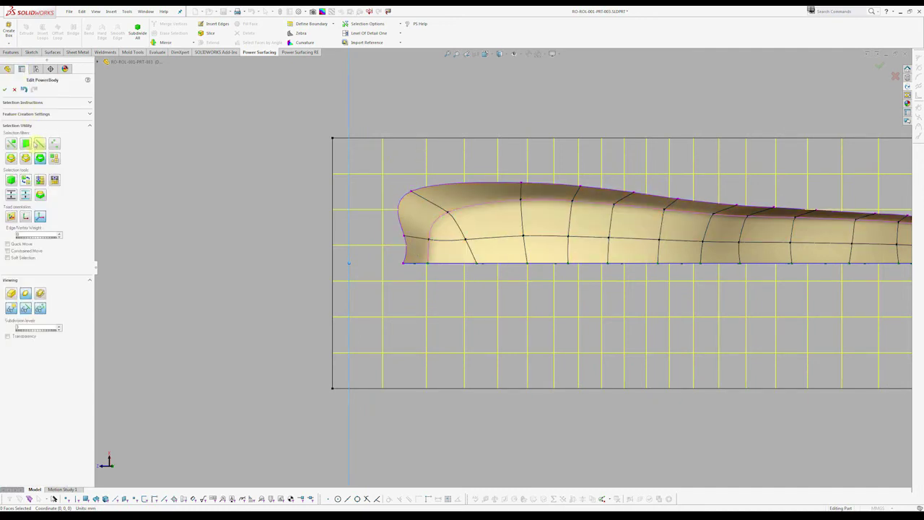
Reorient the triad and drag the upper nose vertex to fill out the front profile
{"action": "left_click", "coordinate": [404, 238]}
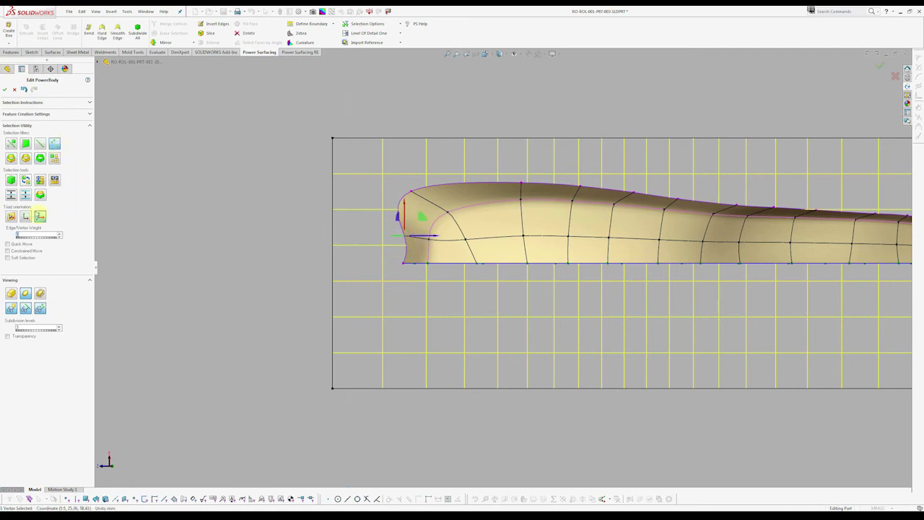
{"action": "left_click", "coordinate": [25, 217]}
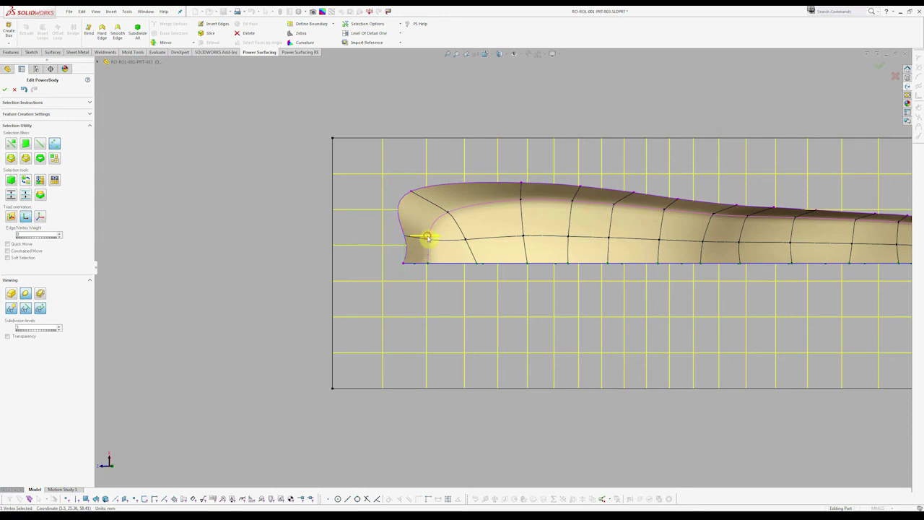
{"action": "left_click_drag", "start_coordinate": [427, 237], "coordinate": [421, 237]}
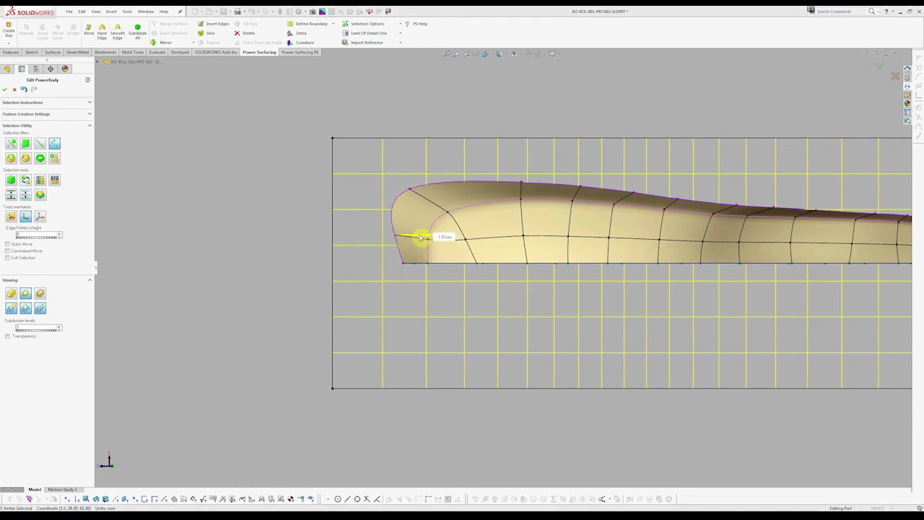
{"action": "left_click_drag", "start_coordinate": [426, 237], "coordinate": [424, 241]}
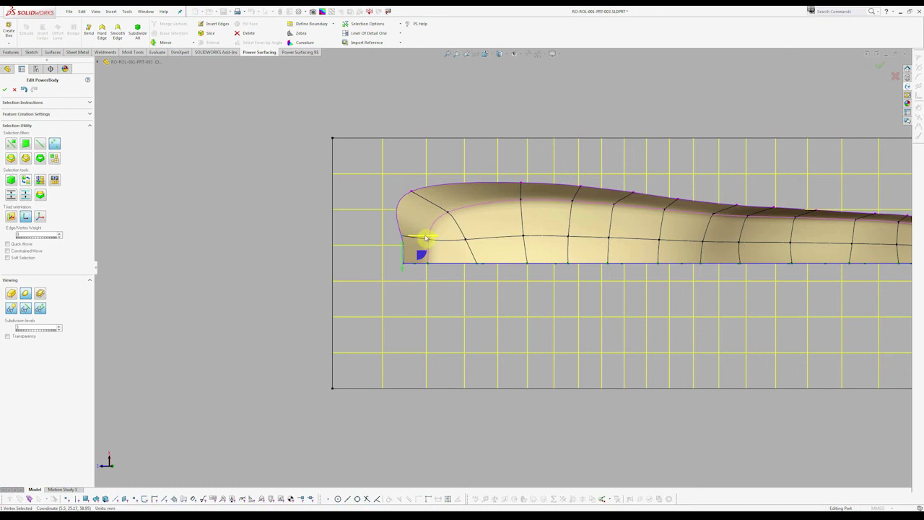
{"action": "mouse_move", "coordinate": [426, 238]}
{"action": "left_mouse_down"}
{"action": "mouse_move", "coordinate": [418, 264]}
{"action": "mouse_move", "coordinate": [412, 239]}
{"action": "left_mouse_up"}
Pull the lower nose vertex left to square the corner, then orbit to check
{"action": "left_click", "coordinate": [405, 266]}
{"action": "left_click", "coordinate": [398, 237]}
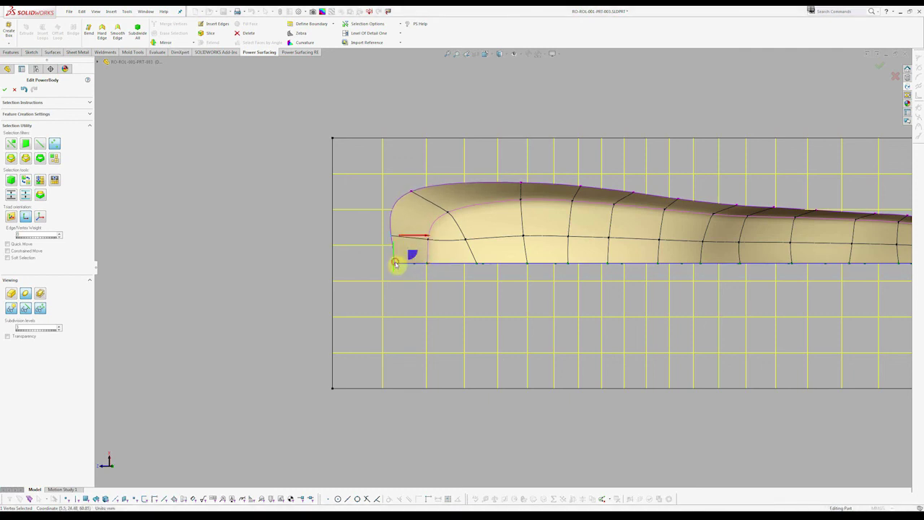
{"action": "left_click", "coordinate": [392, 264]}
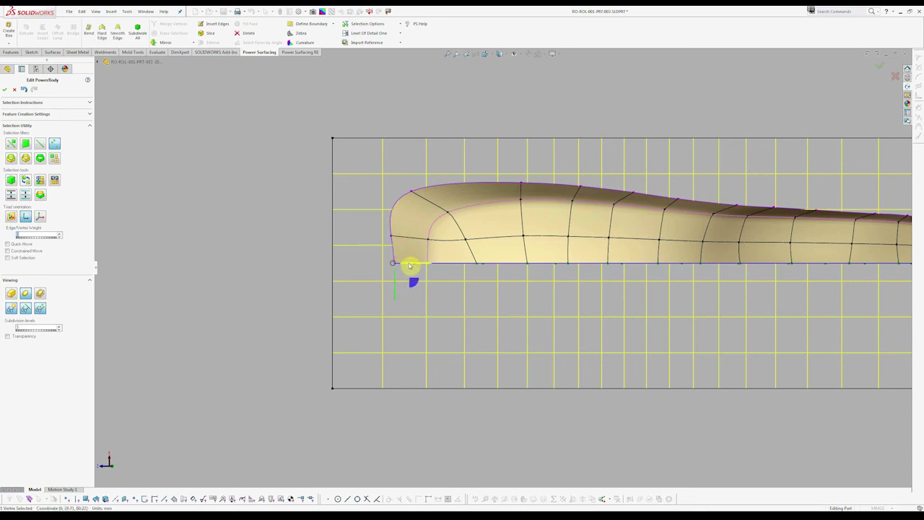
{"action": "left_click_drag", "start_coordinate": [413, 263], "coordinate": [407, 239]}
{"action": "left_click", "coordinate": [392, 238]}
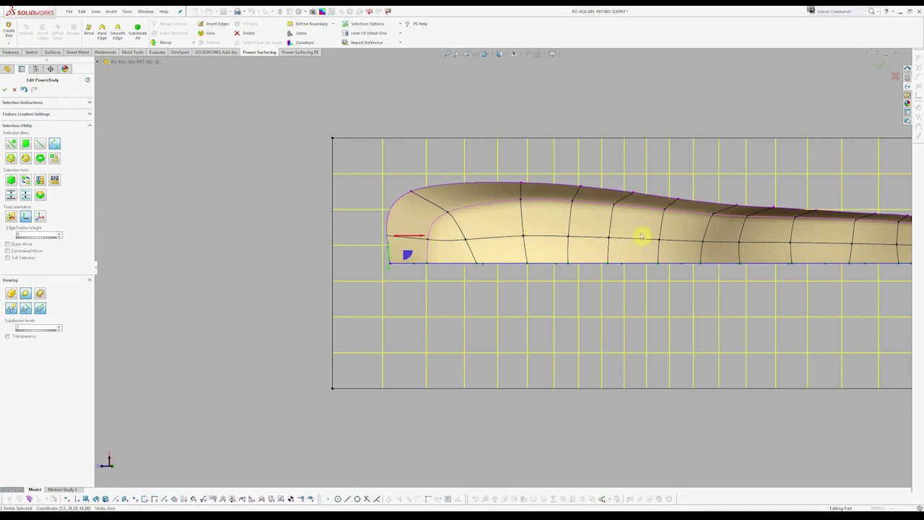
{"action": "mouse_move", "coordinate": [642, 236]}
{"action": "middle_mouse_down"}
{"action": "mouse_move", "coordinate": [641, 257]}
{"action": "mouse_move", "coordinate": [630, 255]}
{"action": "middle_mouse_up"}
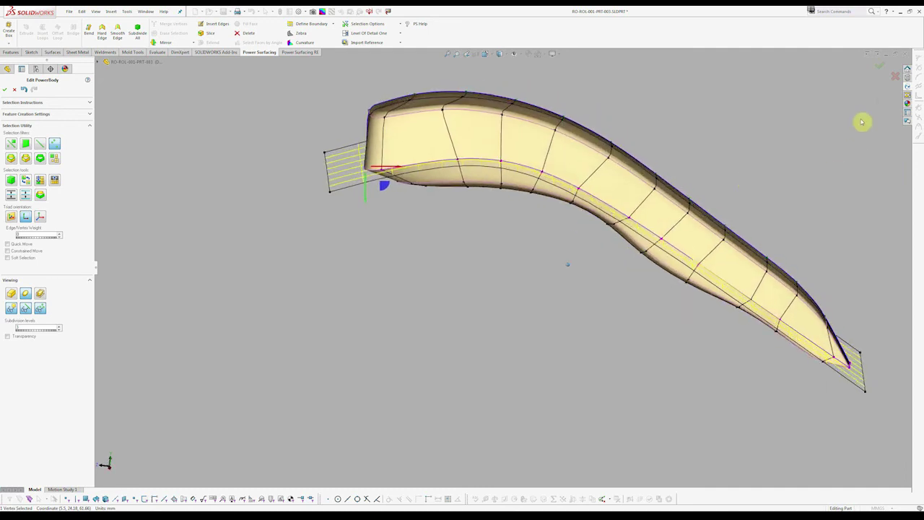
{"action": "mouse_move", "coordinate": [863, 121]}
{"action": "middle_mouse_down"}
{"action": "mouse_move", "coordinate": [881, 71]}
{"action": "mouse_move", "coordinate": [742, 131]}
{"action": "mouse_move", "coordinate": [888, 68]}
{"action": "mouse_move", "coordinate": [878, 68]}
{"action": "middle_mouse_up"}
Accept the PowerBody1 edit and show Surface-Extrude1
{"action": "left_click", "coordinate": [879, 68]}
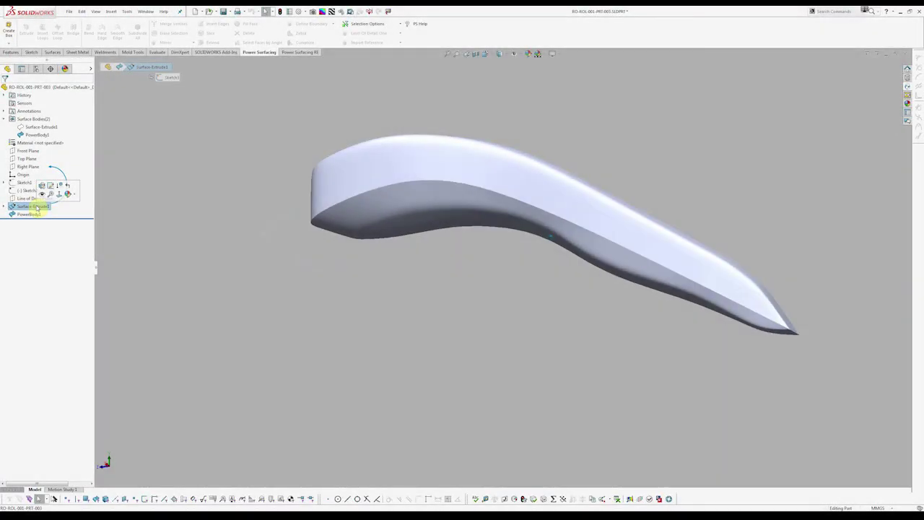
{"action": "left_click", "coordinate": [42, 195]}
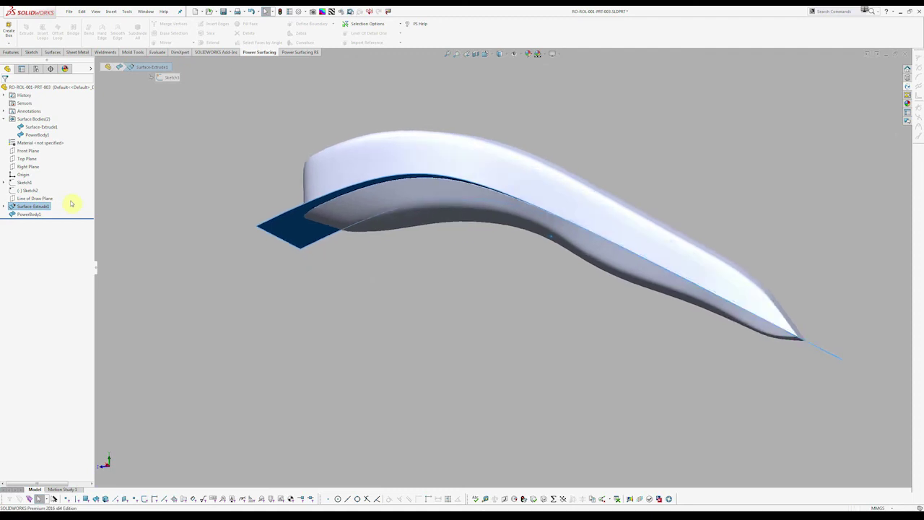